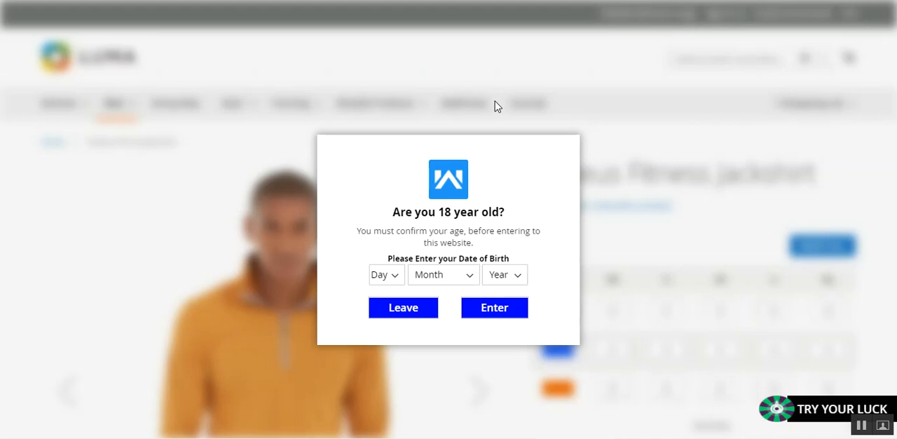
click(397, 276)
click(424, 279)
click(483, 279)
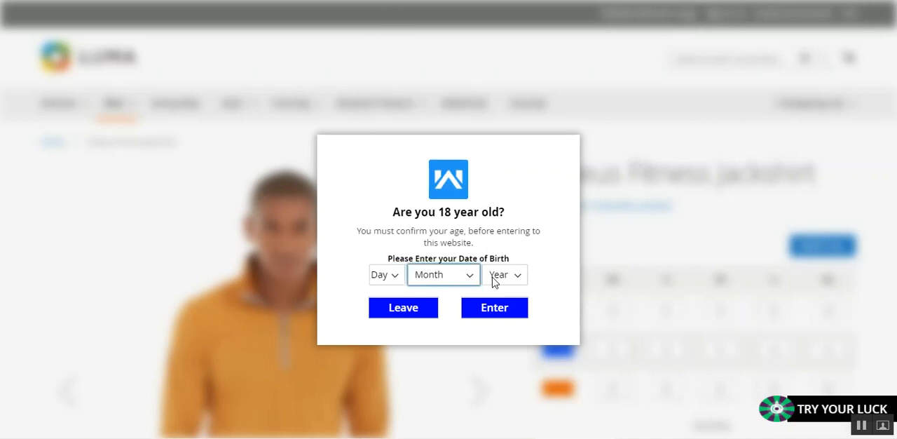
click(495, 279)
click(363, 235)
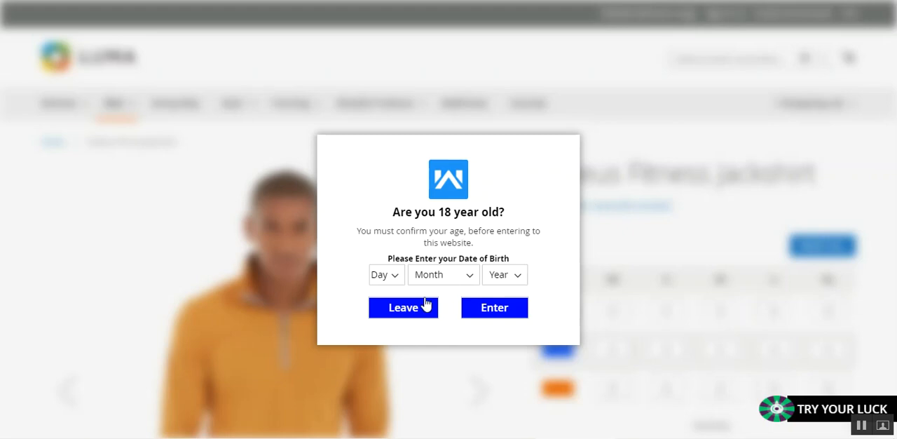
Select a day, month and year of birth in the age check popup and enter the Proteus Fitness Jackshirt page.
click(400, 276)
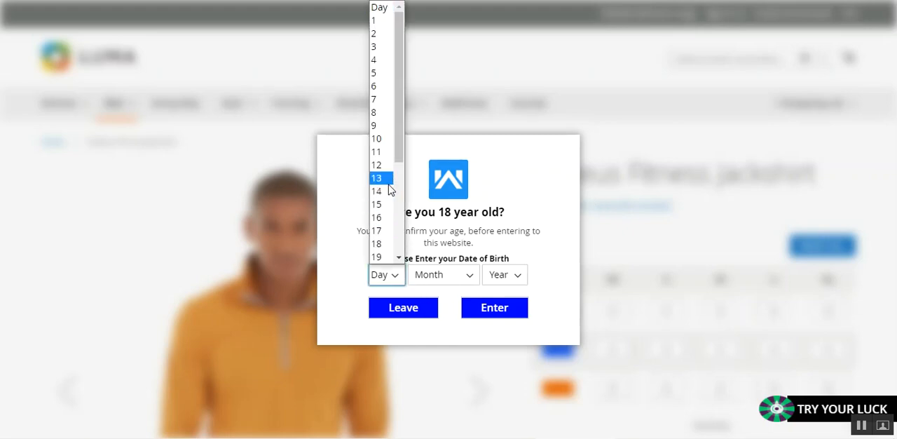
click(384, 176)
click(442, 275)
click(441, 178)
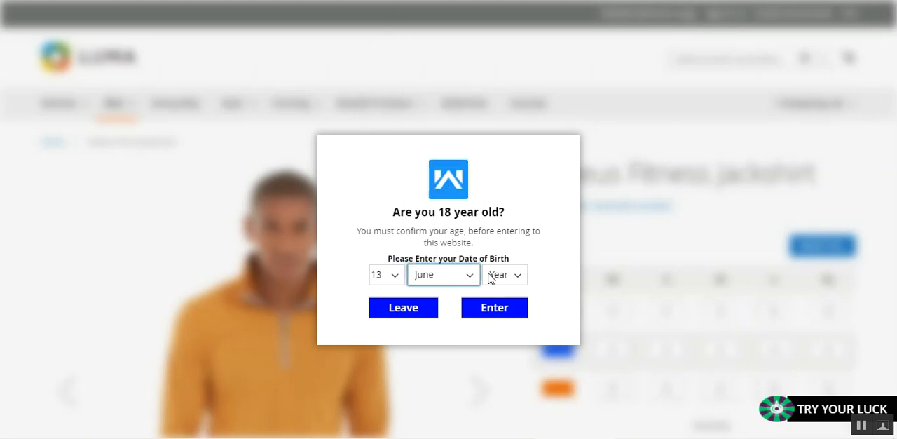
click(505, 275)
drag(523, 54, 524, 99)
click(503, 120)
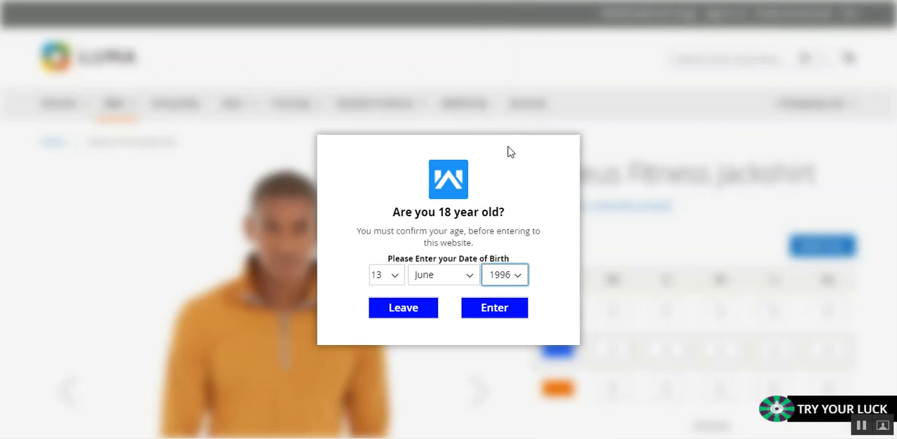
click(494, 311)
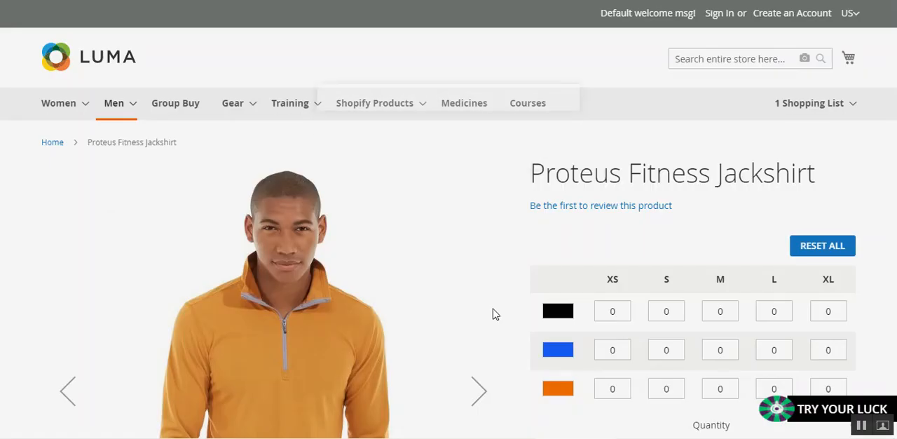
scroll(496, 309, down, 2)
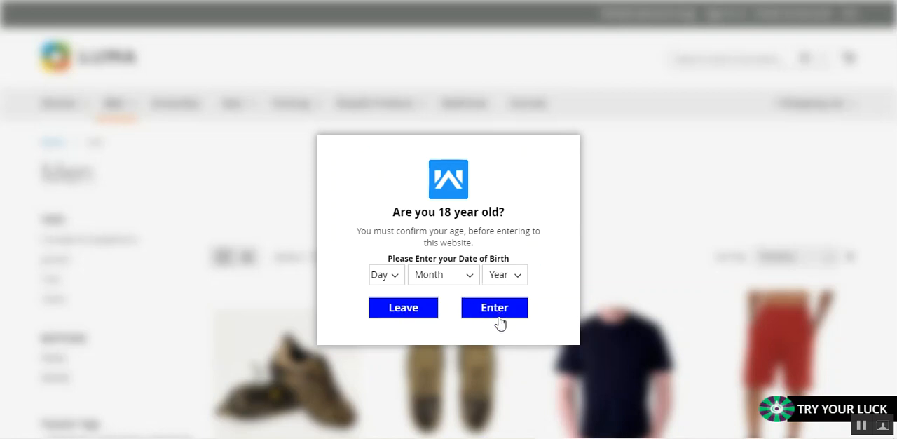
Leave the Men category page from the age check popup, accept the cookie notice and look over the redirect page.
click(409, 314)
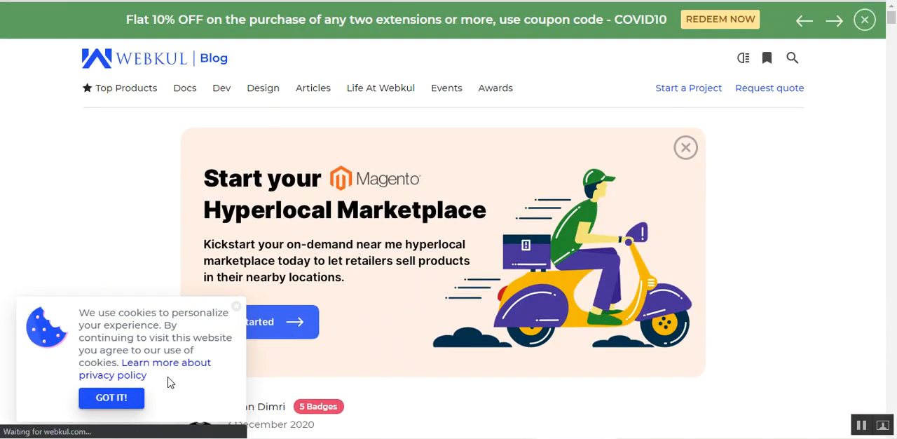
click(128, 397)
scroll(140, 396, down, 7)
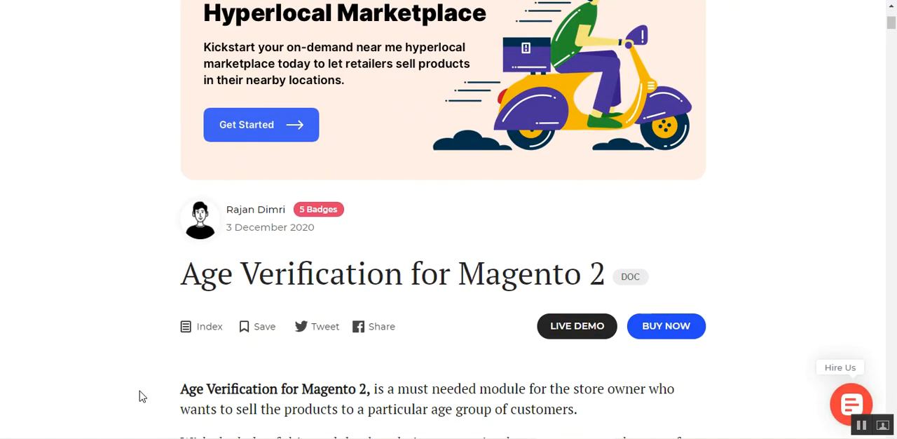
scroll(140, 397, up, 8)
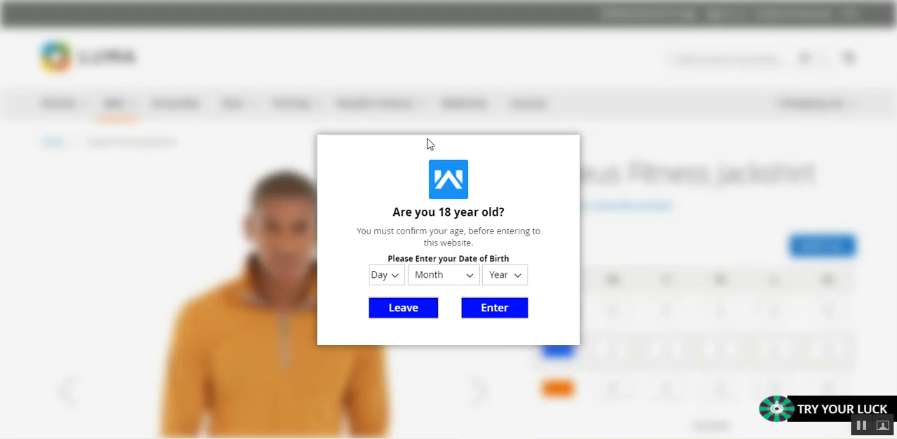
Examine the heading, the confirmation message and the date of birth label in the age check popup.
drag(392, 214, 511, 214)
drag(373, 231, 475, 245)
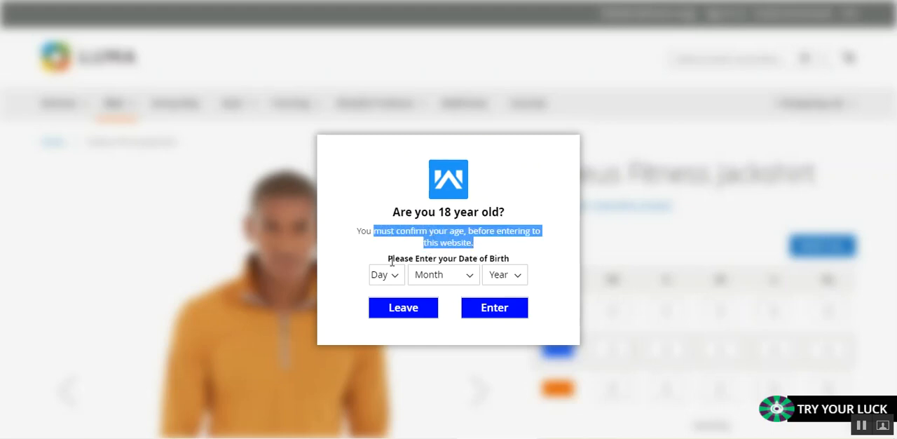
drag(391, 261, 497, 259)
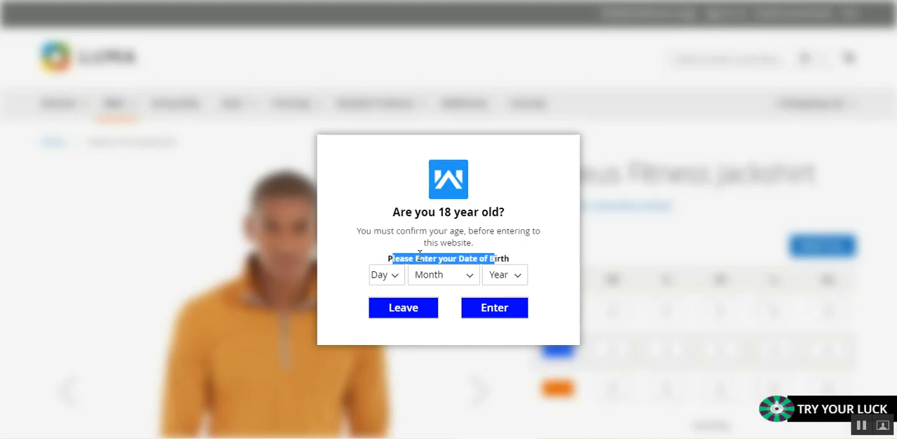
drag(419, 256, 481, 261)
click(387, 258)
drag(391, 258, 504, 259)
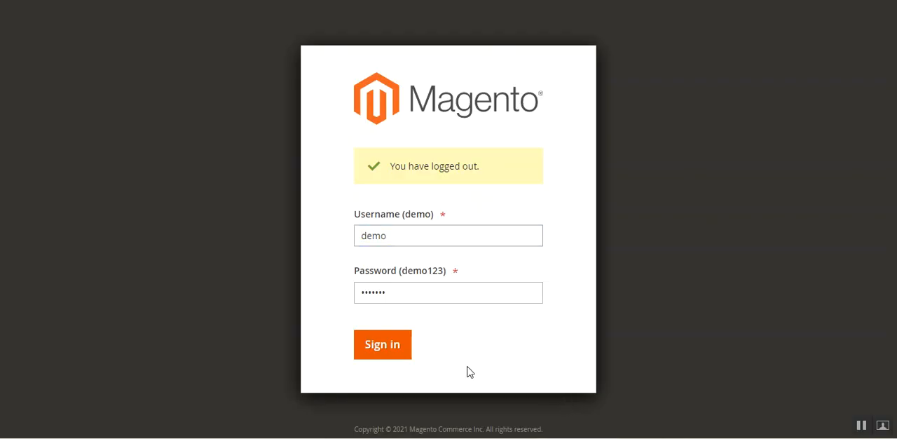
Sign in to the Magento admin with the prefilled credentials and open the Stores configuration.
click(391, 353)
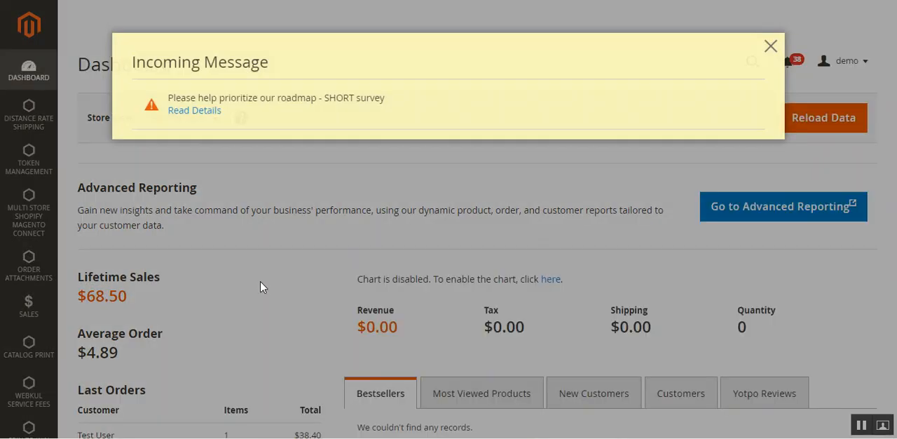
click(771, 46)
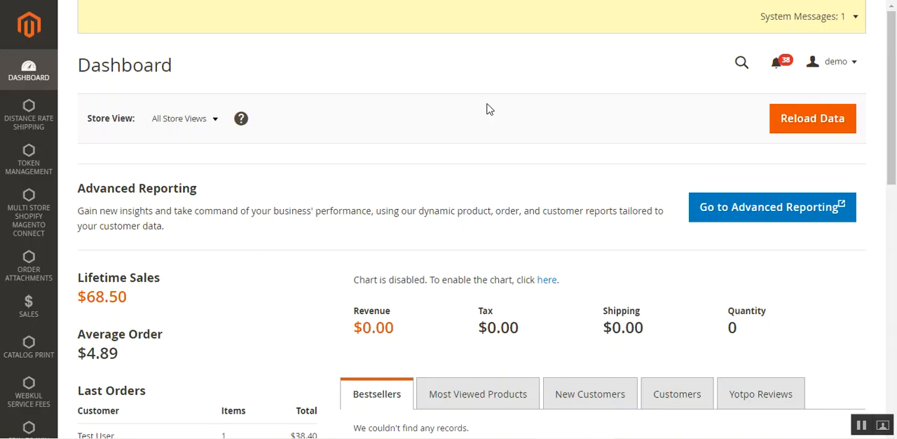
scroll(14, 172, down, 10)
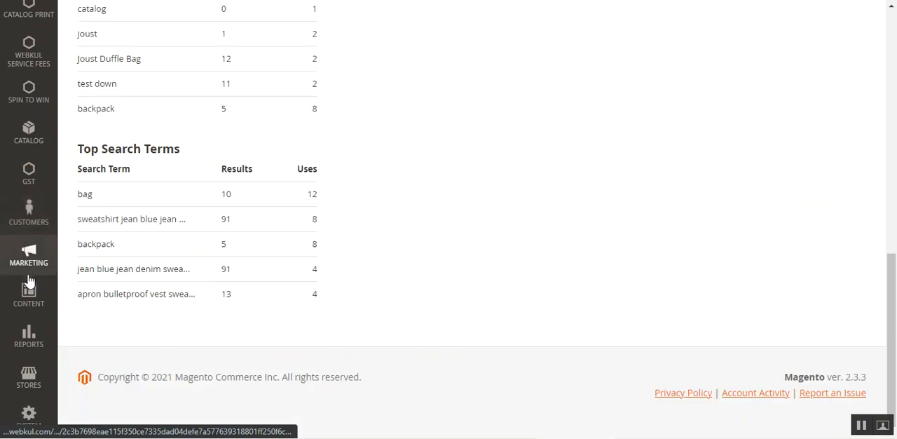
click(29, 382)
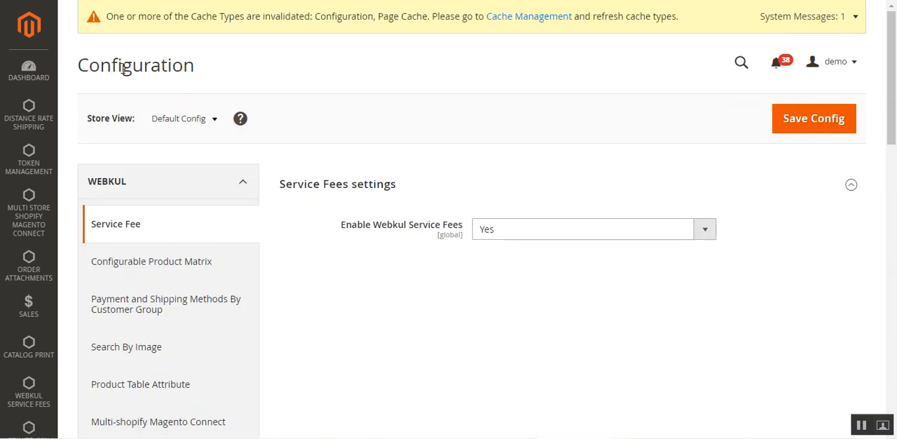
Open the Age Verification settings among the Webkul extensions in the configuration.
drag(123, 69, 174, 69)
scroll(185, 270, down, 3)
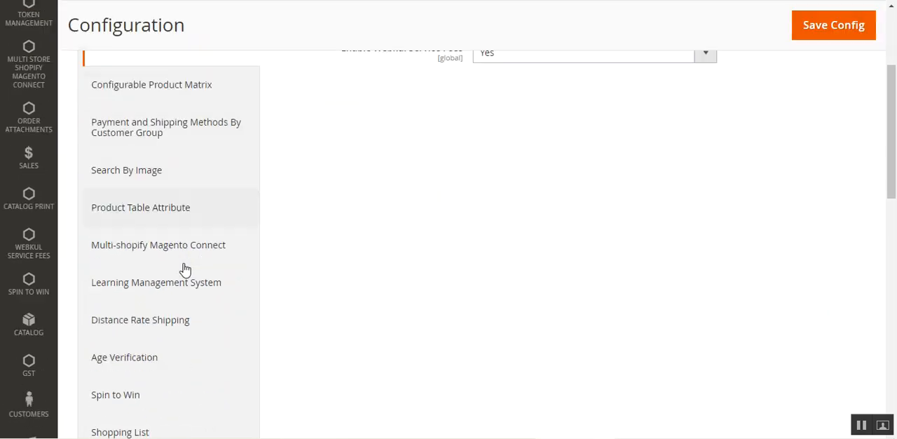
scroll(184, 266, down, 2)
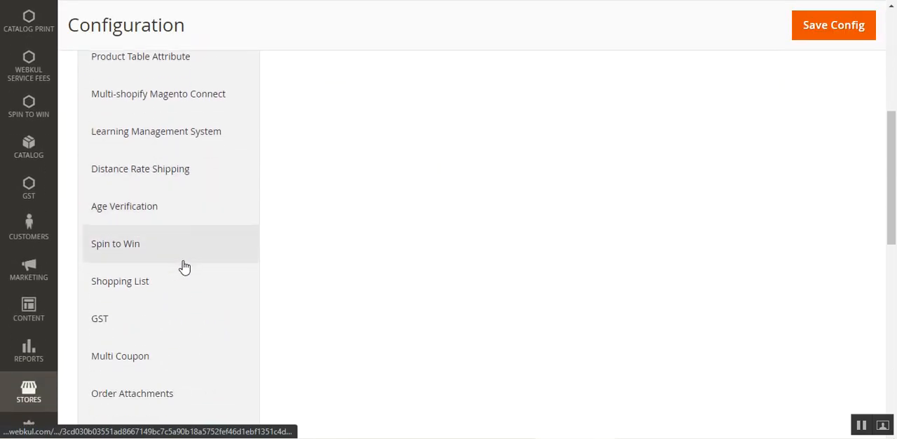
click(185, 217)
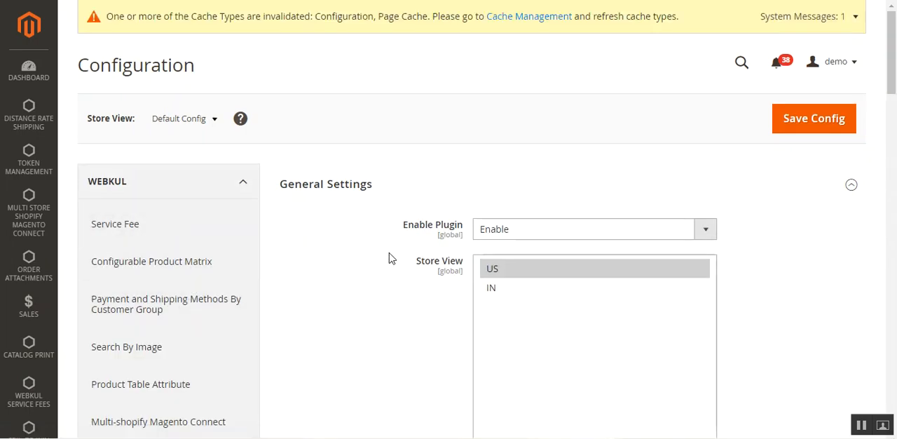
Collapse the General Settings, Content, Display Settings and Design sections of the Age Verification configuration.
click(330, 187)
click(324, 227)
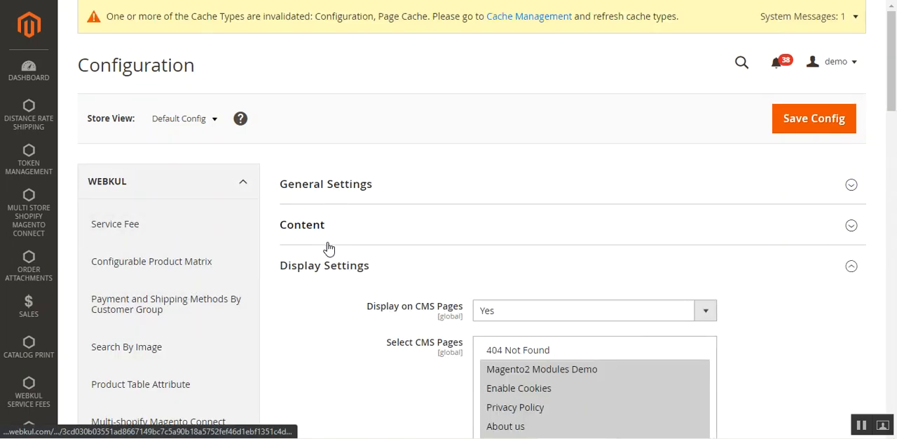
click(333, 269)
click(333, 306)
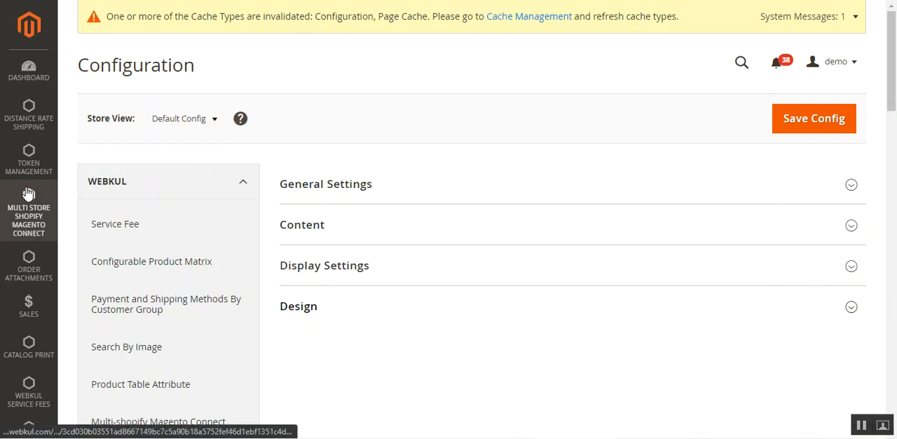
Open the catalog's Products and Categories pages in separate new browser tabs and switch to the products list.
scroll(28, 194, down, 3)
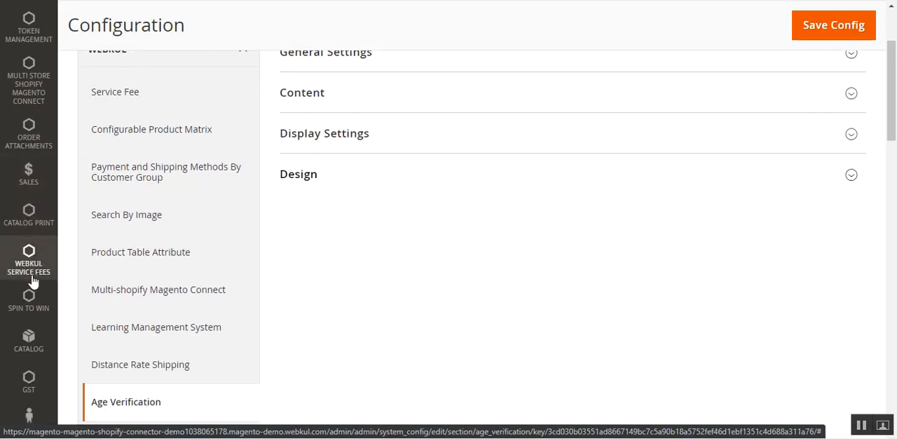
scroll(28, 294, down, 3)
click(36, 228)
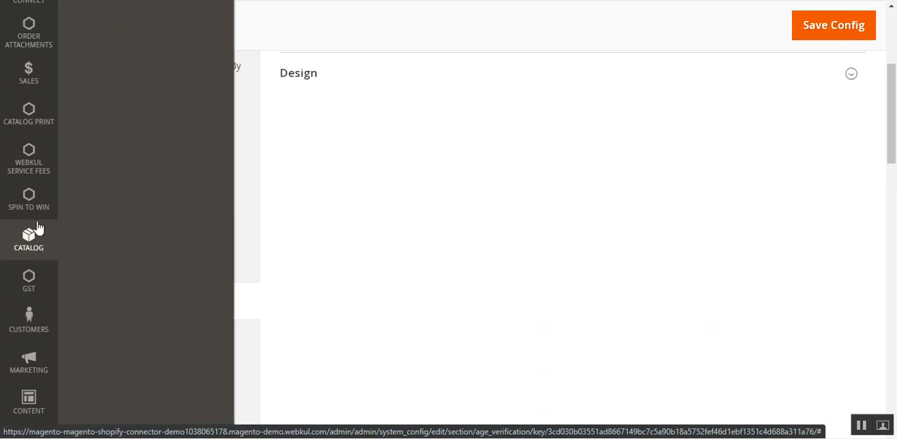
right_click(109, 83)
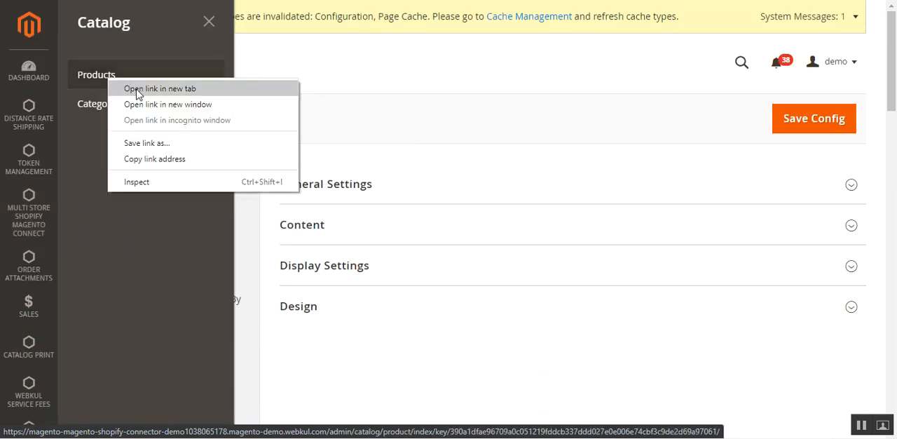
click(138, 89)
right_click(110, 107)
click(145, 114)
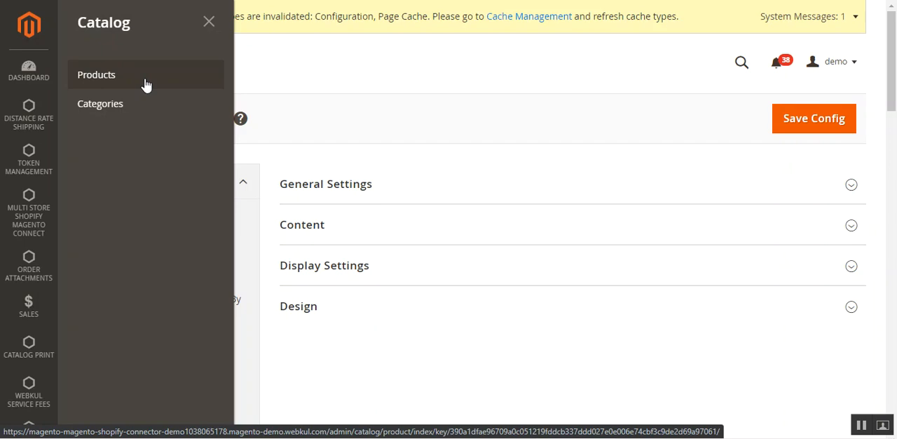
click(294, 0)
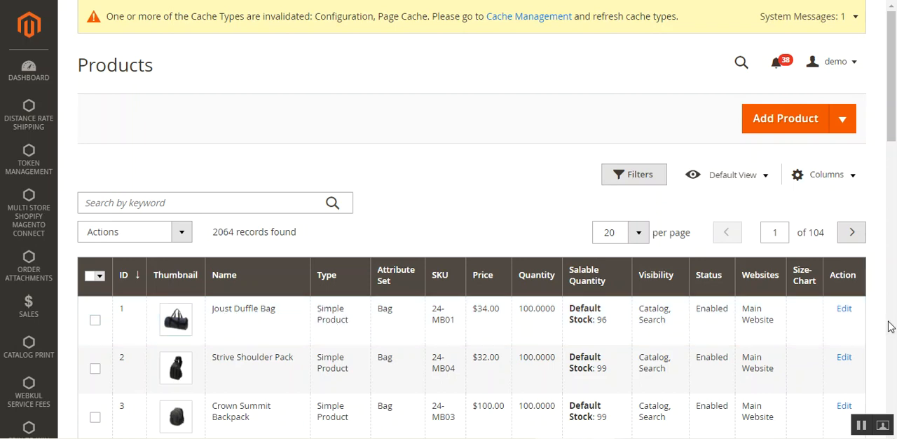
Open the Joust Duffle Bag product for editing and enable its Age Verification attribute.
click(846, 311)
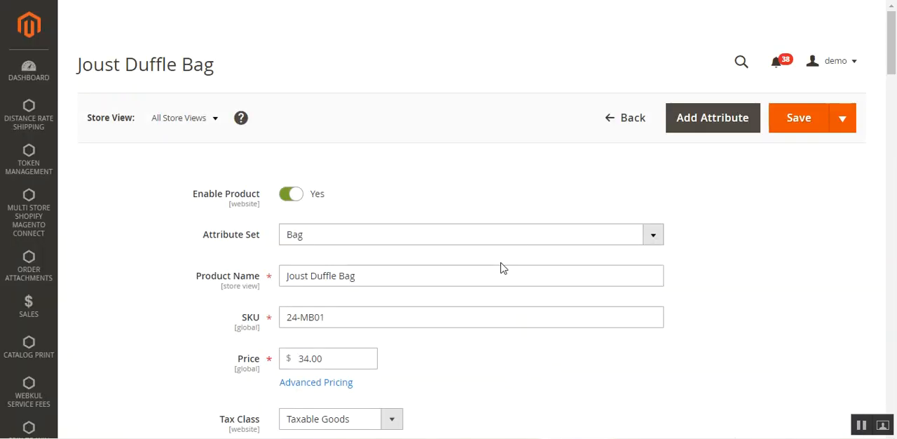
click(893, 116)
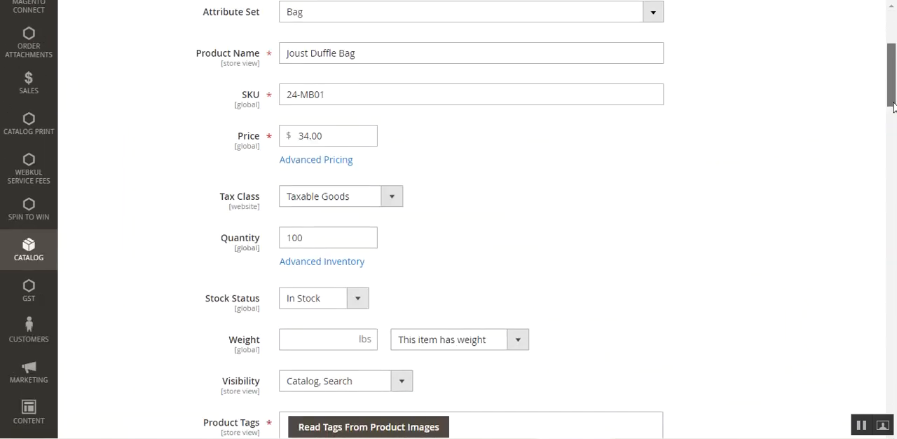
drag(893, 122, 893, 288)
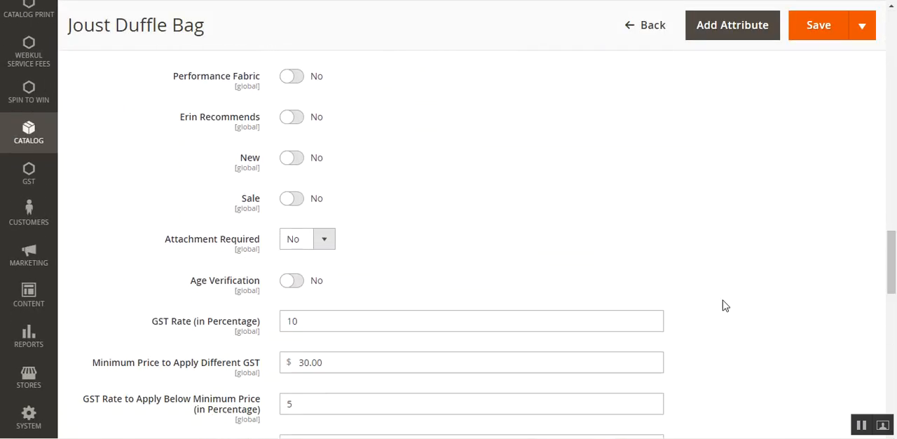
click(295, 283)
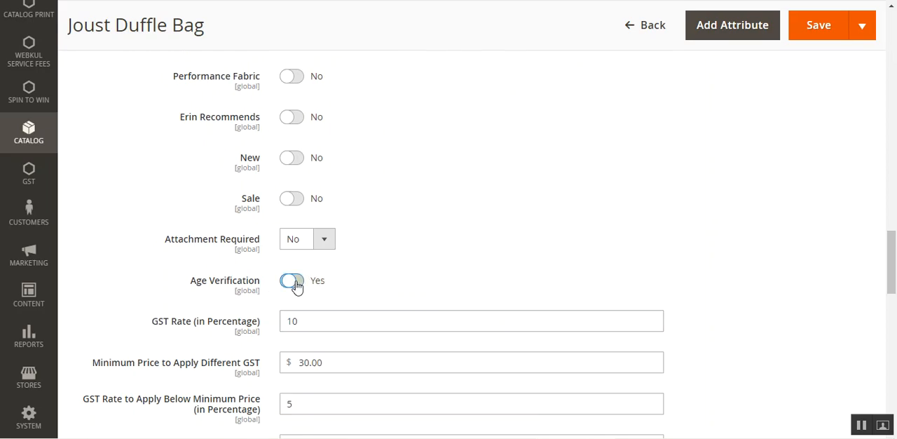
drag(893, 245, 895, 23)
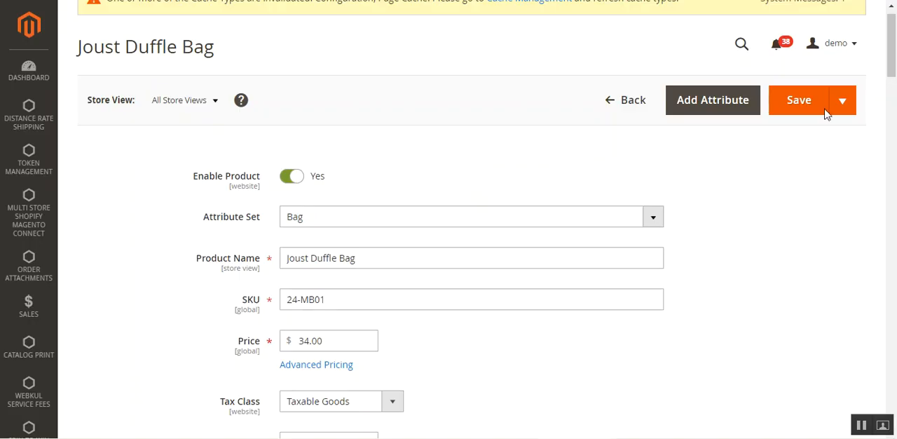
drag(893, 64, 880, 50)
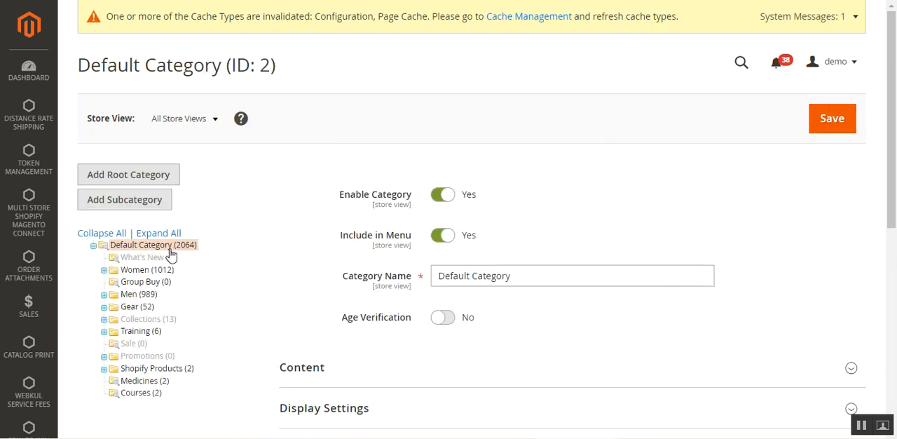
Enable Age Verification for the Default Category.
scroll(595, 238, down, 2)
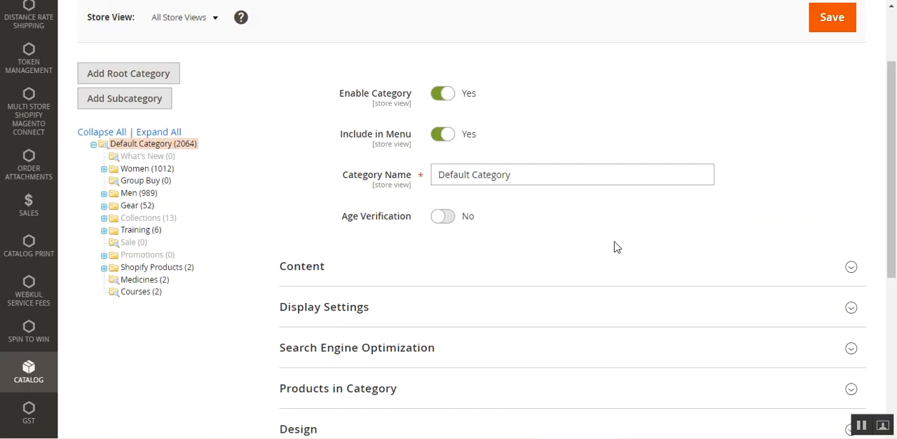
click(446, 219)
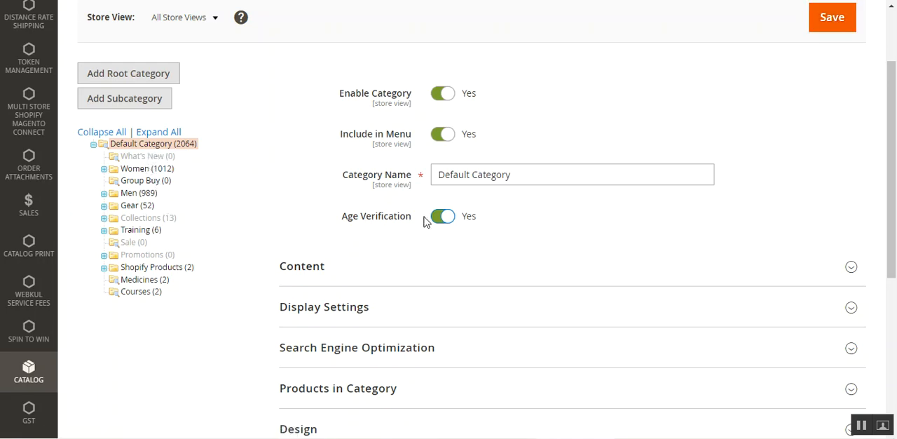
Open the Women category and enable its Age Verification option.
click(151, 171)
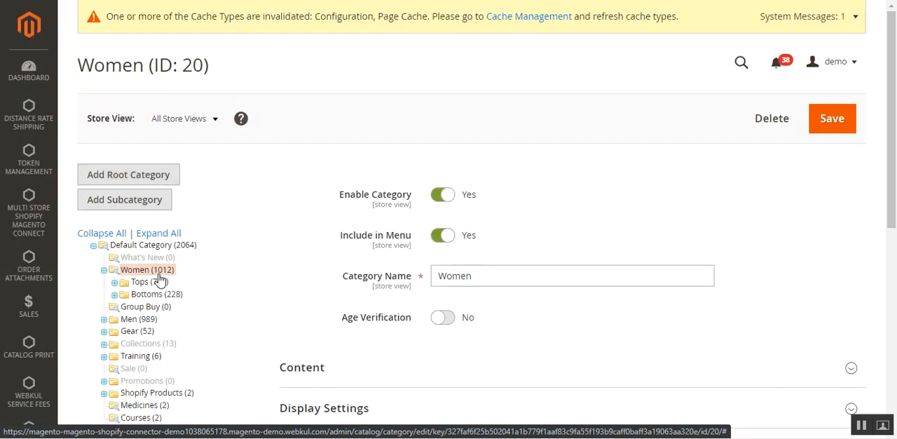
click(447, 321)
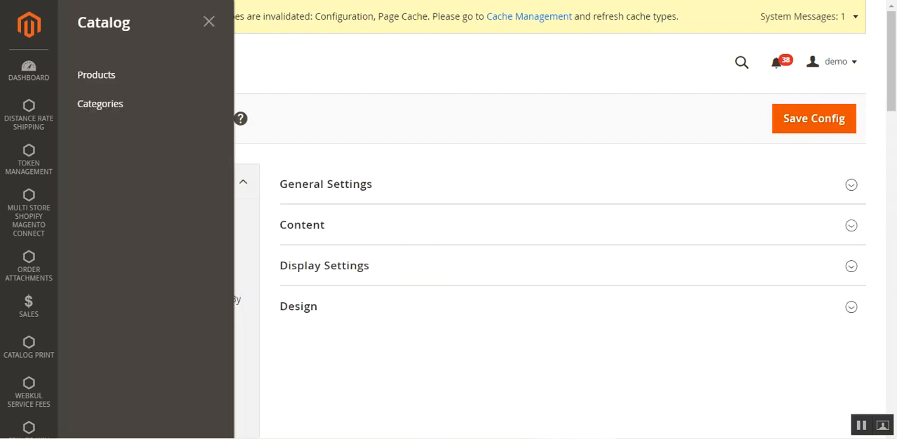
Return to the Age Verification configuration, expand General Settings and view the Enable Plugin choices.
click(210, 23)
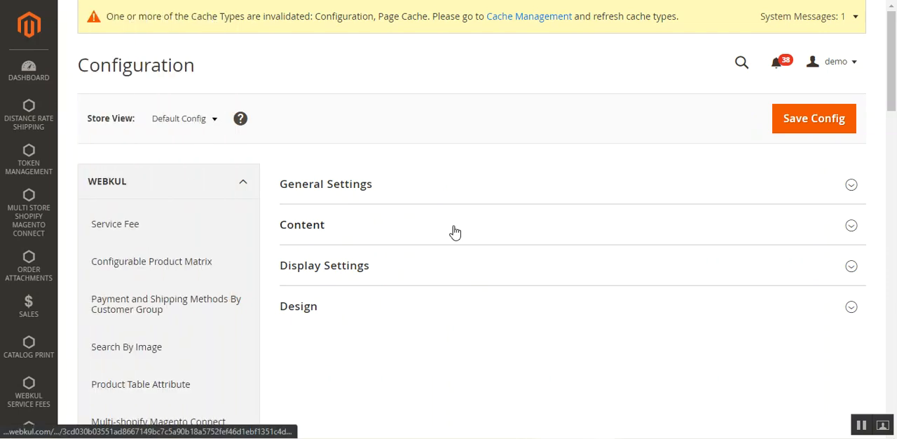
click(395, 199)
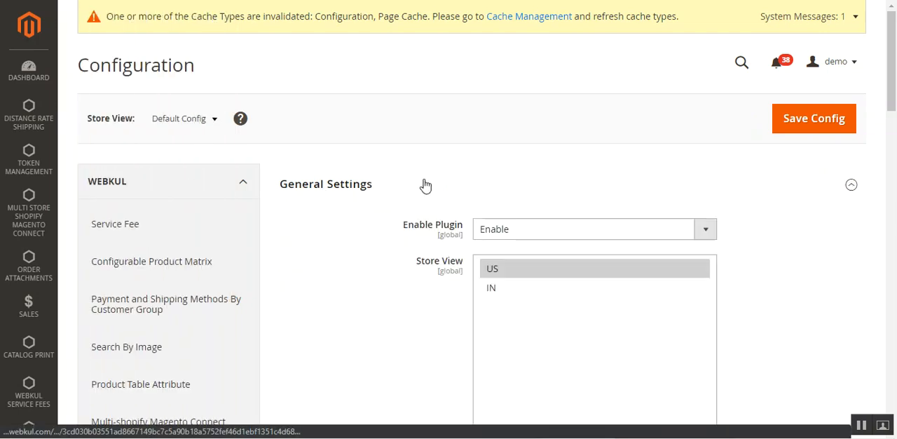
drag(895, 85, 895, 109)
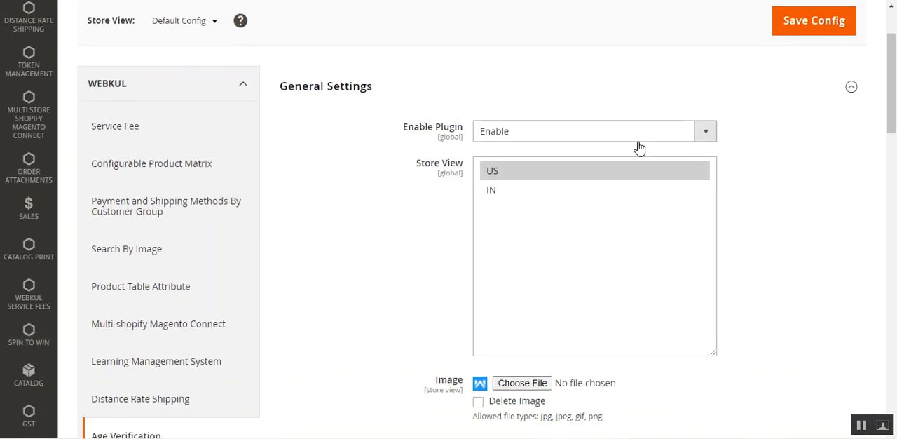
click(518, 133)
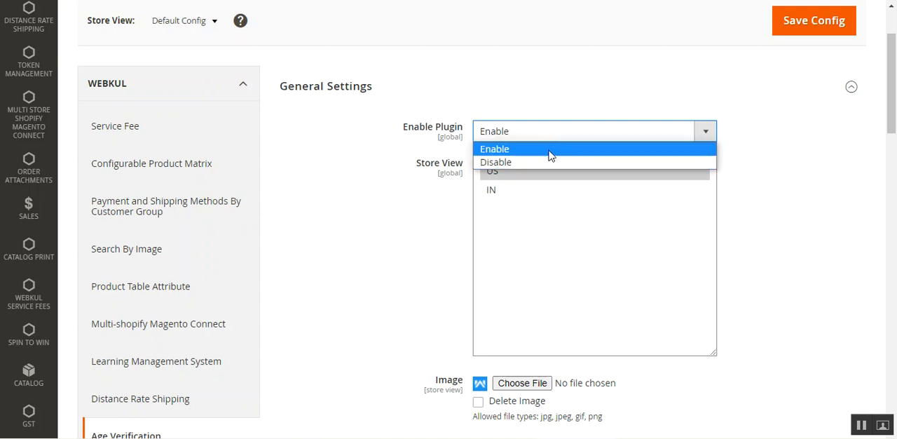
click(816, 146)
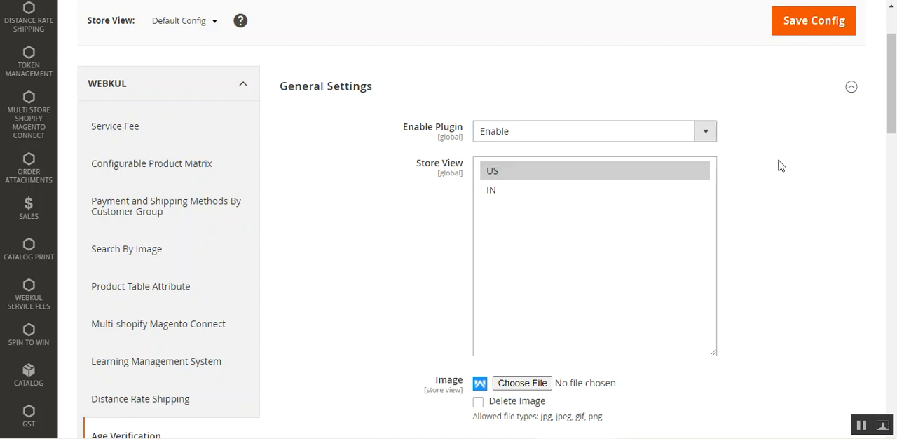
Select IN as the Store View in the General Settings.
ctrl+click(517, 190)
click(518, 172)
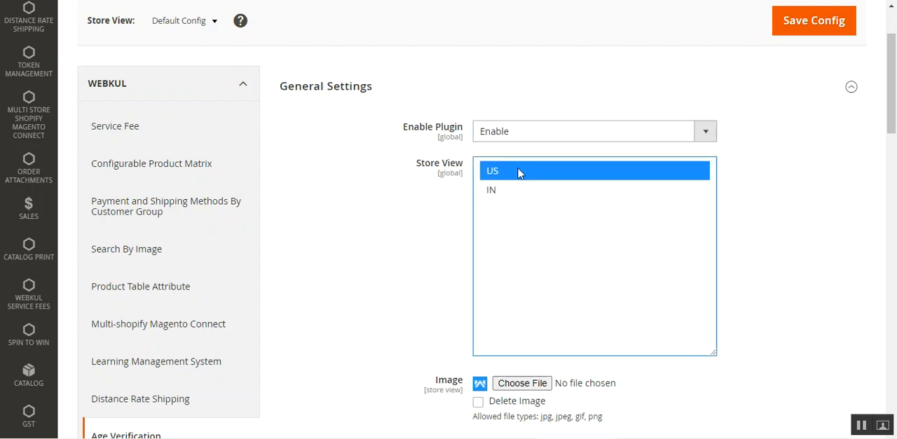
click(514, 191)
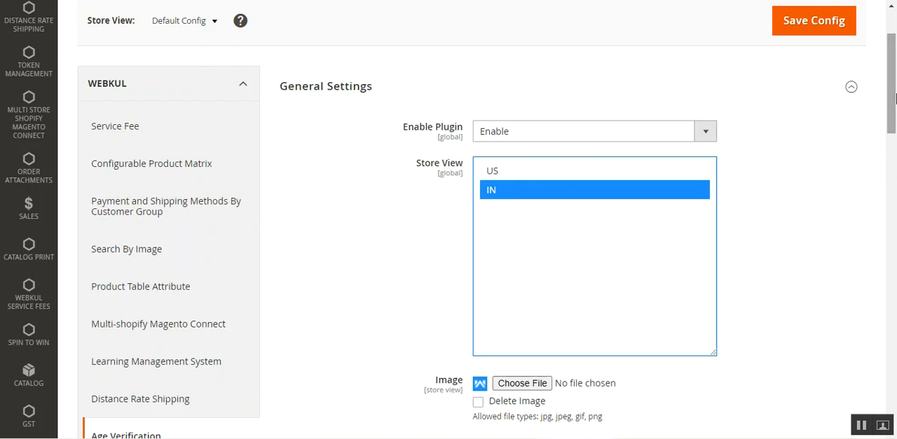
Mark the existing popup image for deletion in the General Settings.
drag(895, 98, 895, 124)
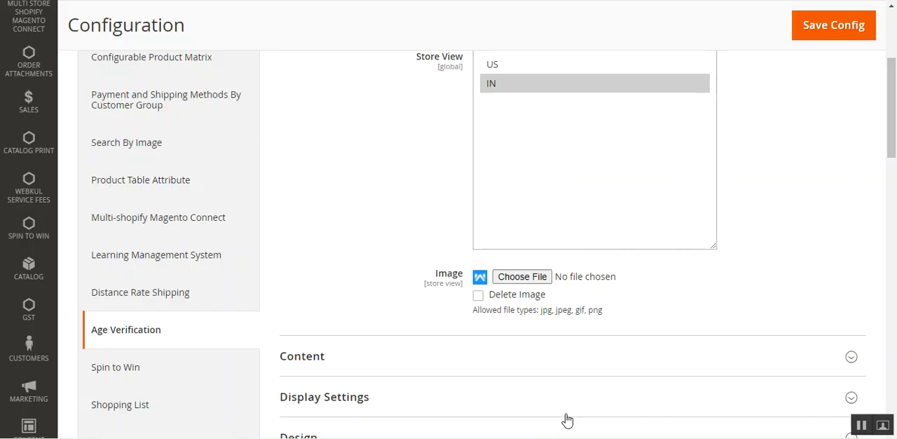
scroll(892, 172, down, 1)
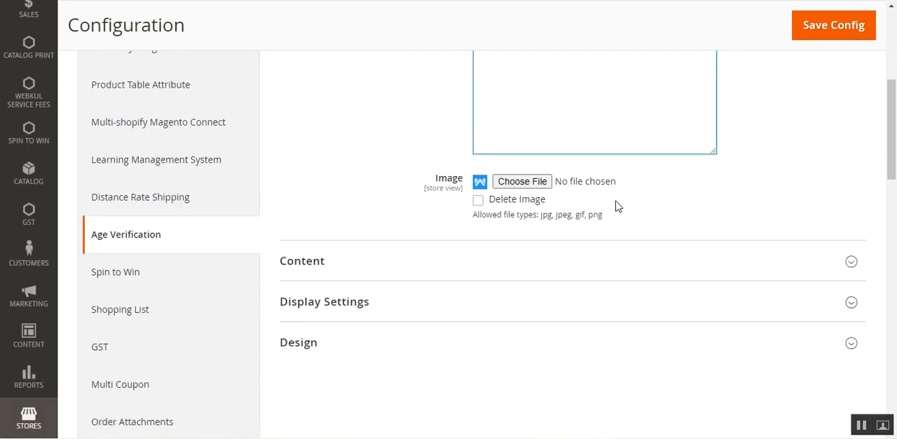
click(477, 199)
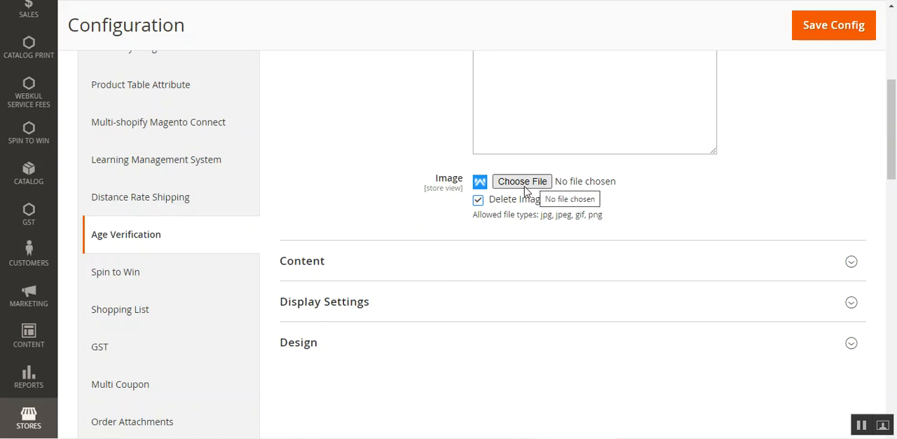
Collapse the General Settings section and expand the Content section.
scroll(432, 262, up, 4)
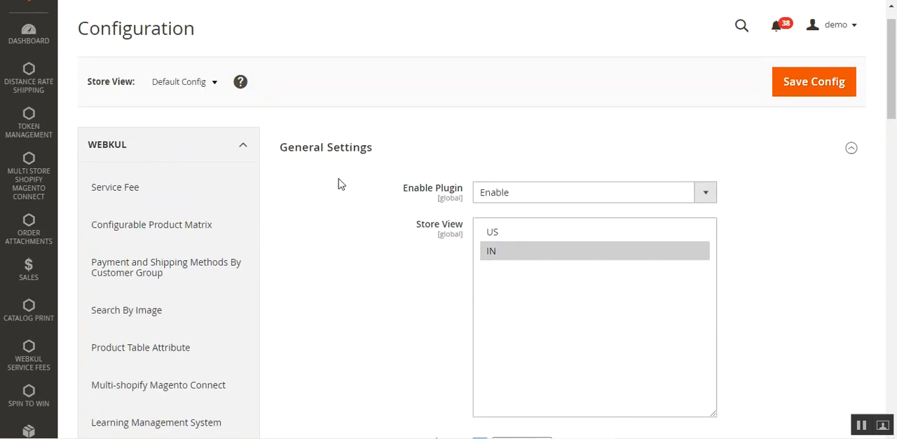
click(334, 148)
click(329, 198)
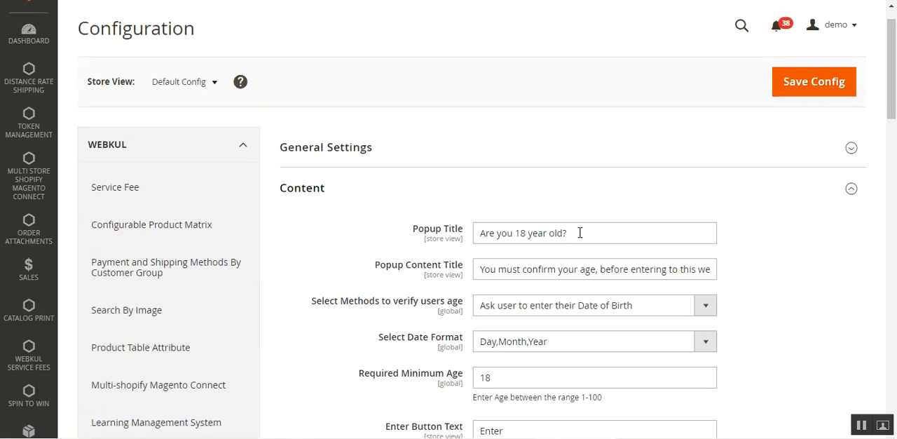
Compare the Popup Title and Popup Content Title settings with the texts in the storefront's age verification popup.
drag(580, 233, 441, 242)
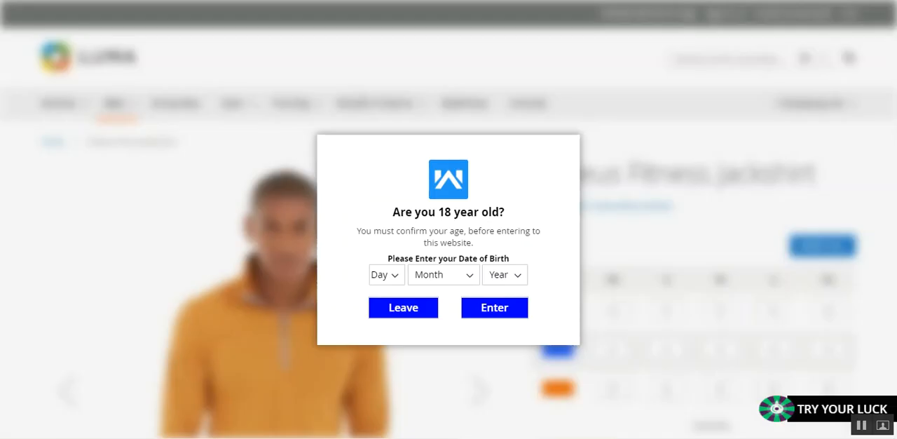
drag(394, 213, 520, 218)
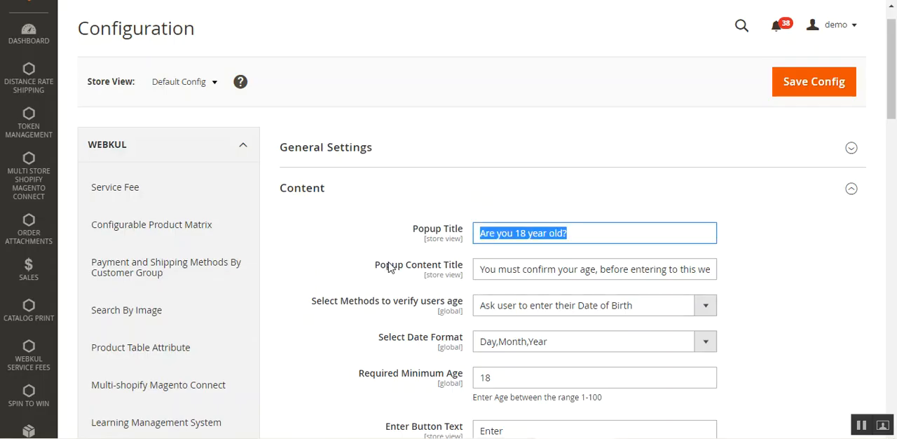
drag(379, 265, 696, 277)
drag(481, 234, 574, 238)
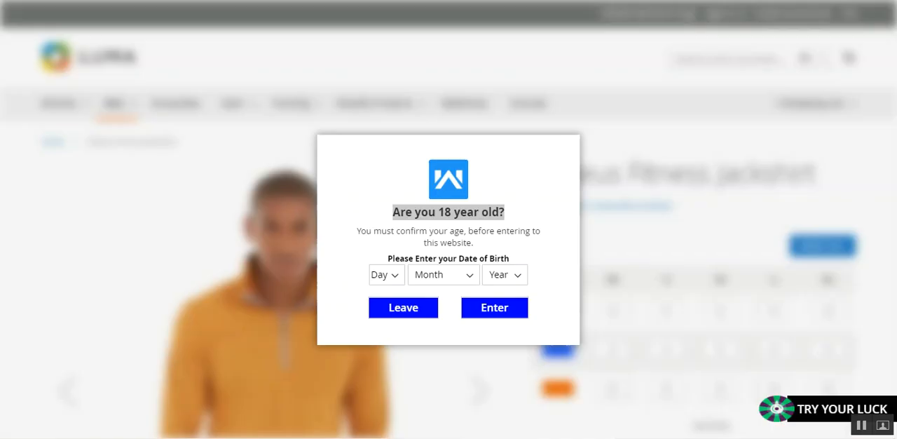
click(362, 230)
drag(360, 230, 476, 244)
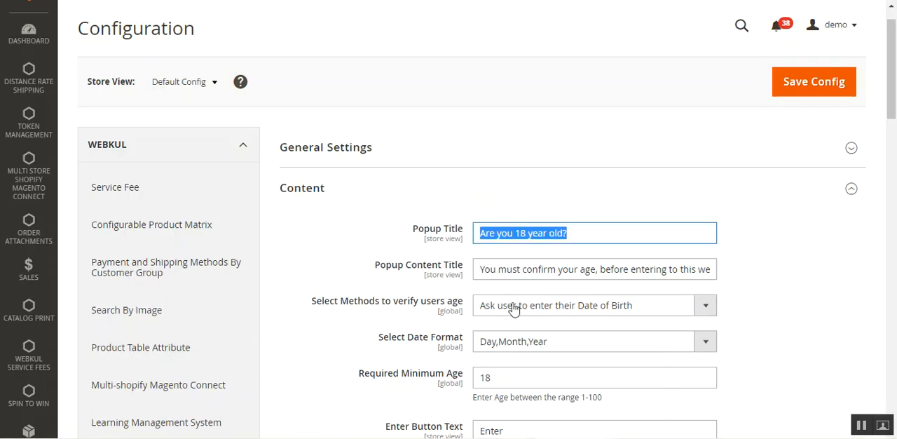
click(496, 270)
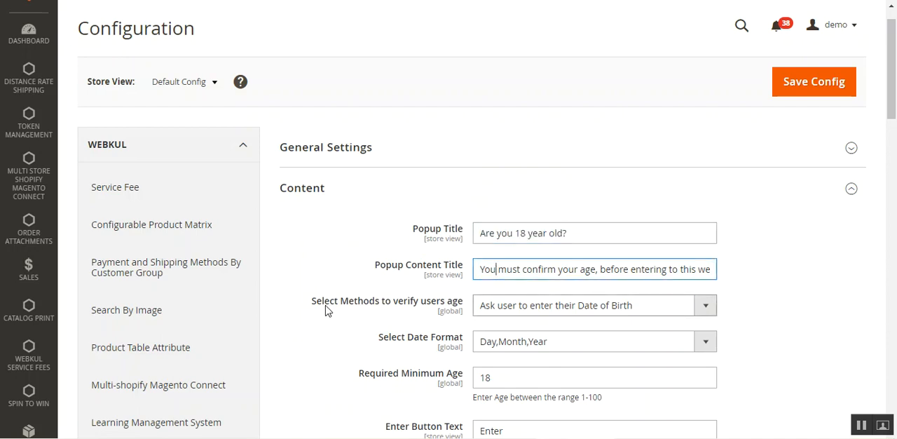
Examine the age verification methods on offer and the date of birth selectors in the storefront popup.
drag(325, 303, 449, 309)
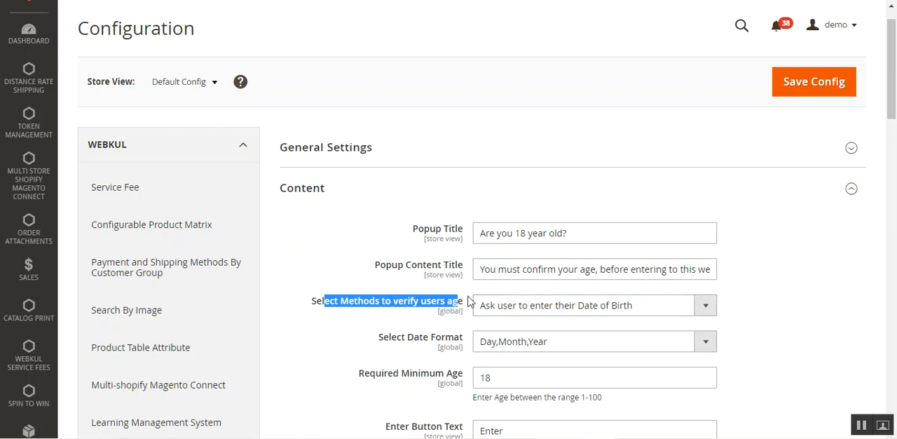
click(896, 128)
drag(895, 133, 891, 70)
click(568, 201)
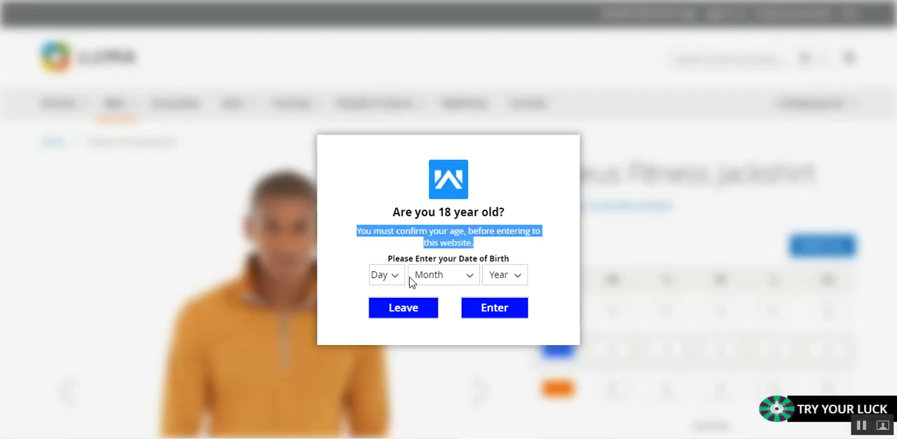
click(410, 277)
click(450, 278)
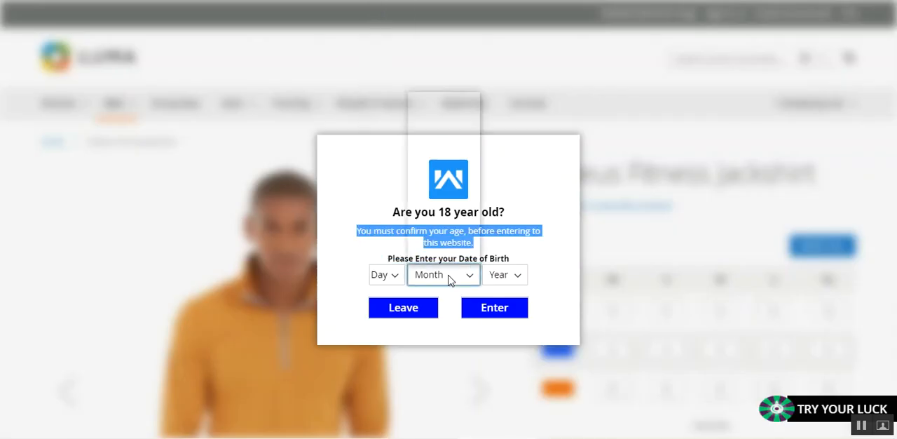
click(509, 278)
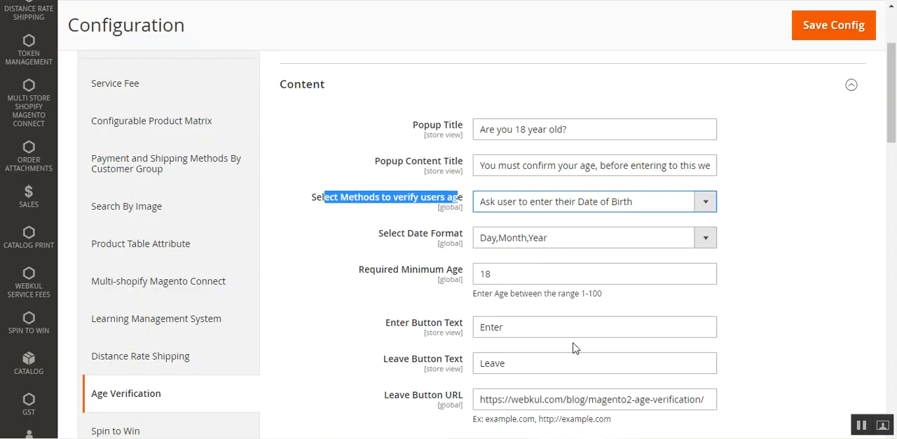
Try the checkbox and Yes/No Button verification methods and restore the method to Ask user to enter their Date of Birth.
click(523, 204)
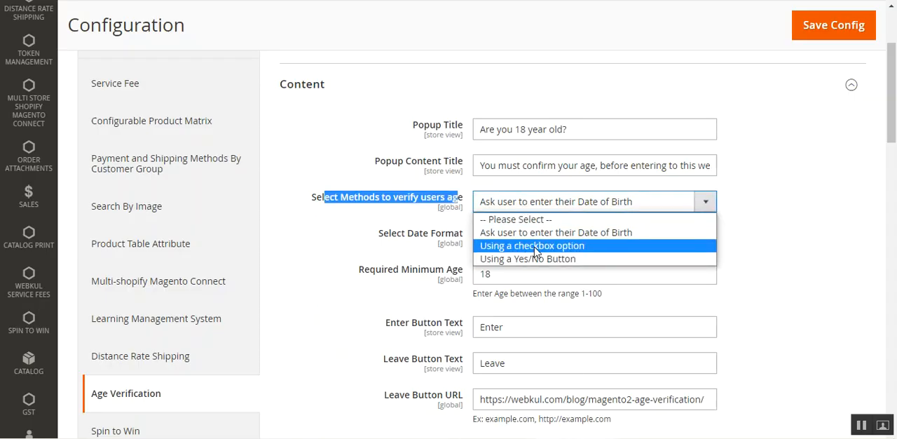
click(535, 247)
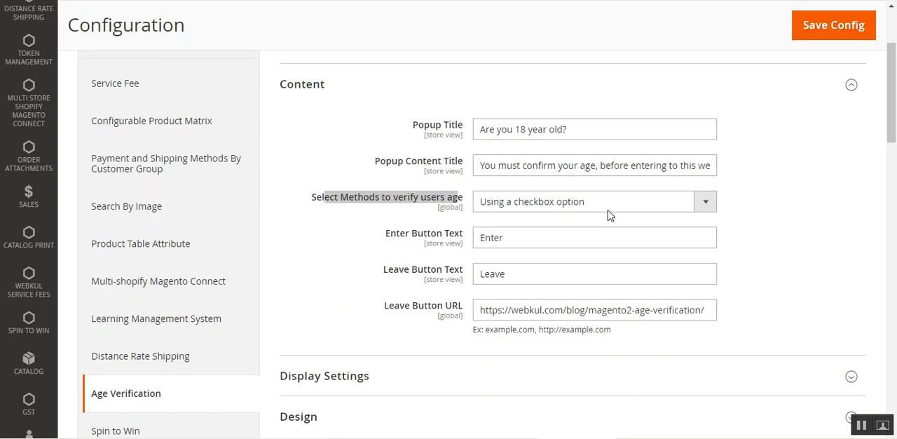
click(602, 208)
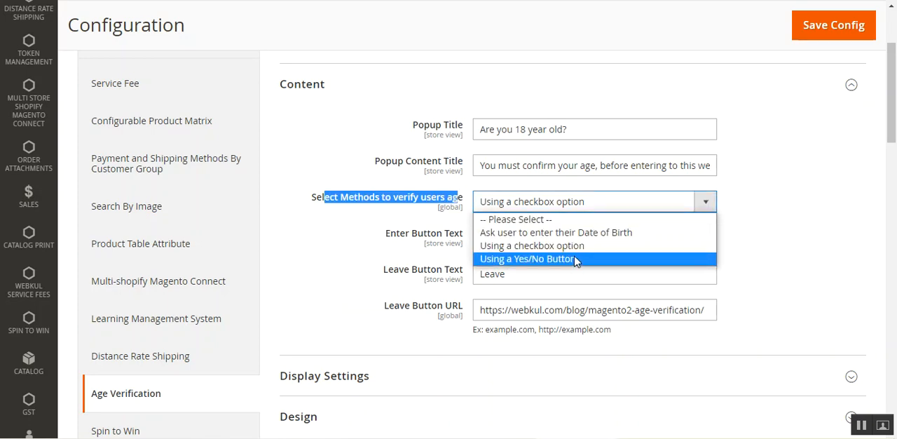
click(576, 259)
click(572, 208)
click(558, 233)
click(569, 208)
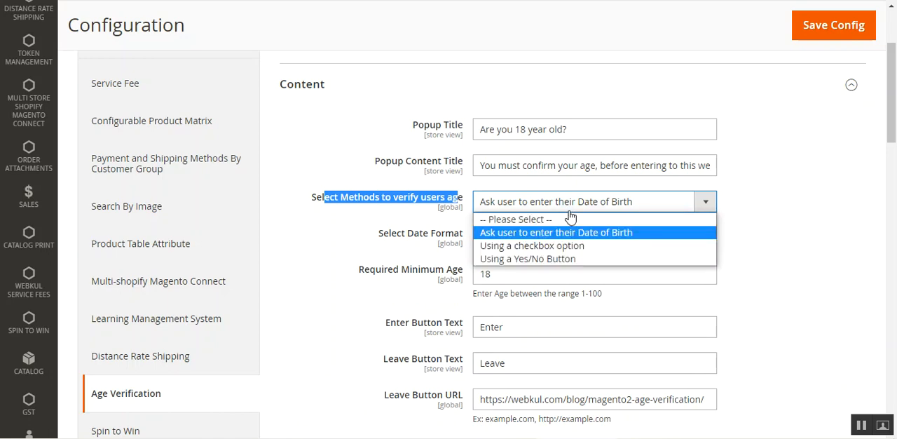
click(568, 237)
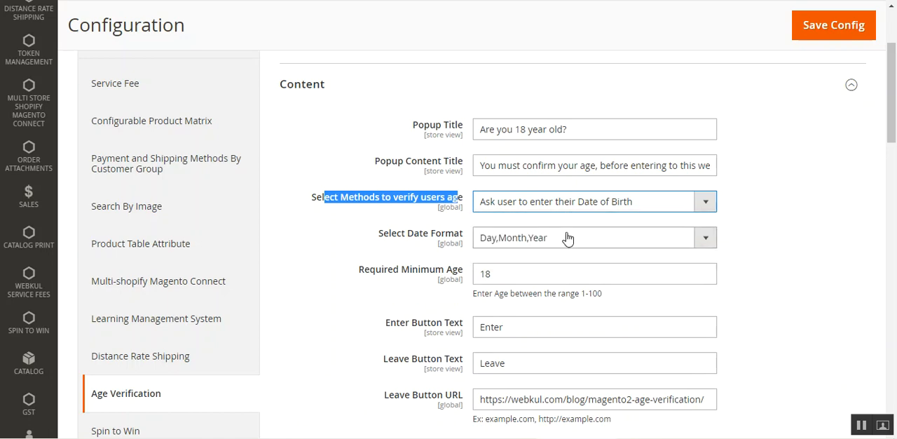
View the available formats for the Select Date Format setting.
click(408, 247)
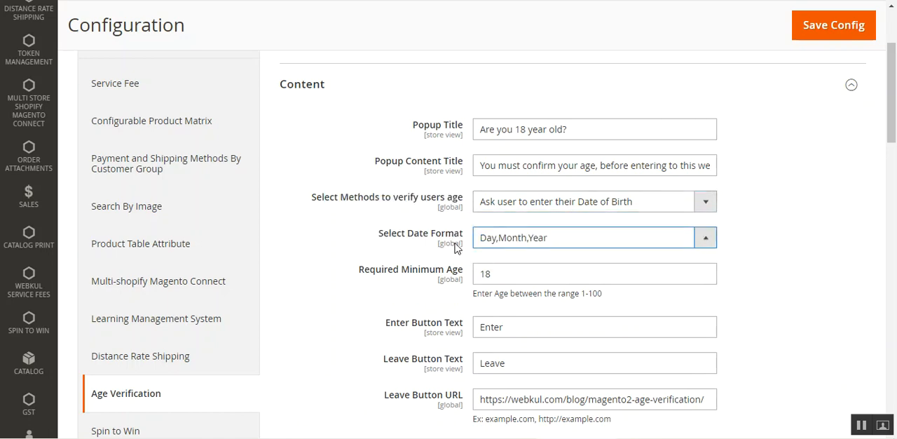
drag(454, 246, 459, 237)
click(510, 238)
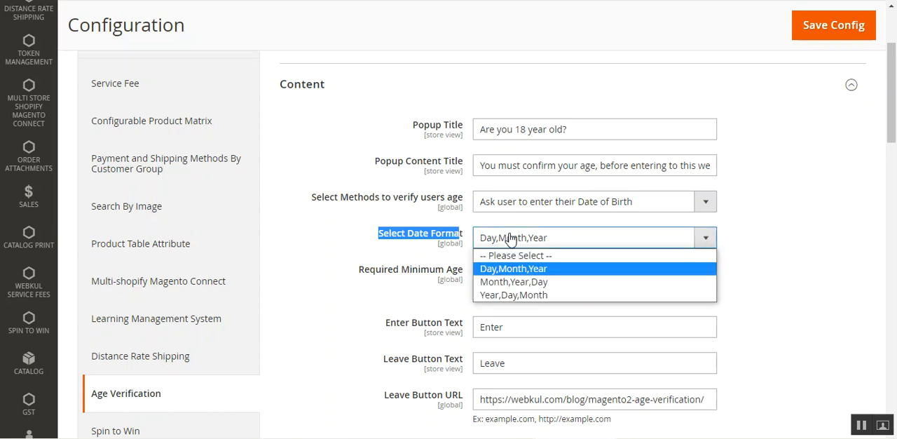
click(337, 289)
Review the Required Minimum Age, Enter Button Text, Leave Button Text and Leave Button URL settings.
drag(374, 279, 454, 282)
scroll(441, 301, down, 1)
scroll(443, 300, down, 2)
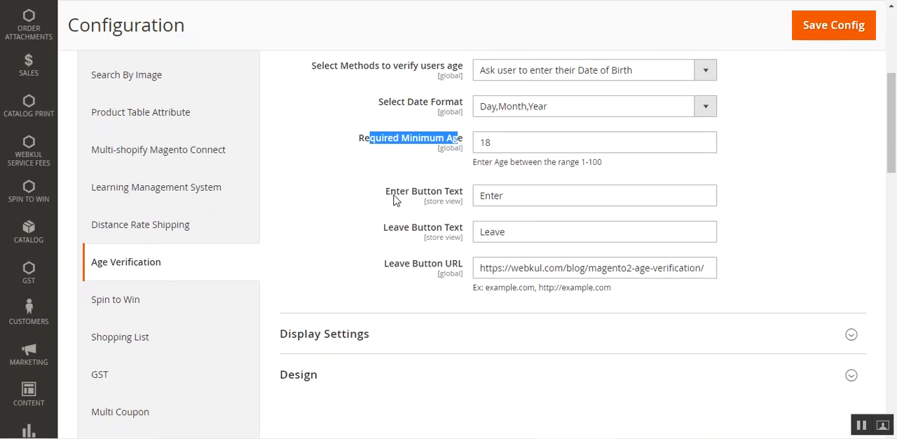
drag(394, 200, 464, 201)
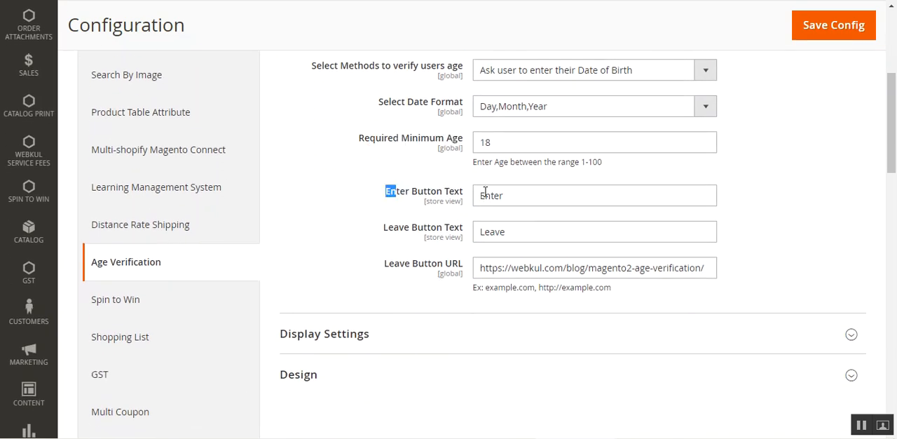
drag(387, 227, 445, 258)
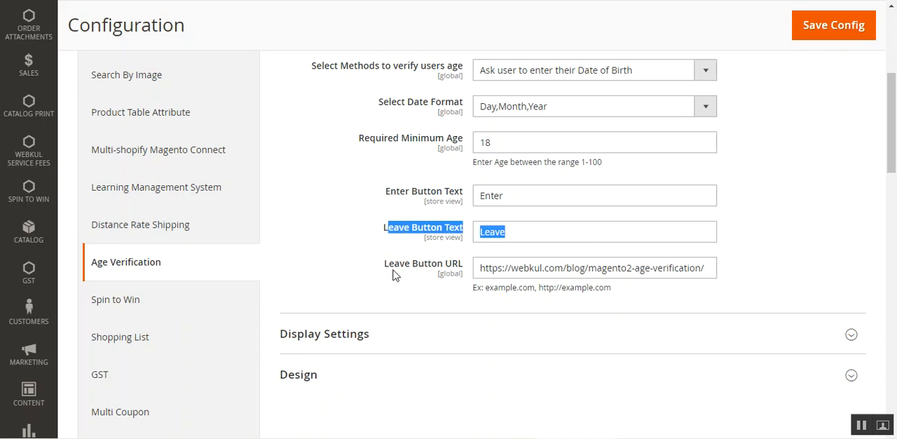
drag(394, 271, 727, 280)
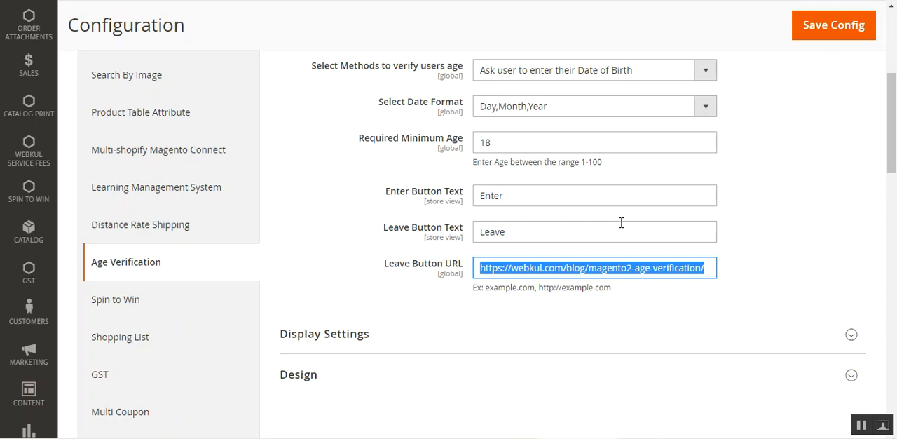
scroll(614, 175, up, 1)
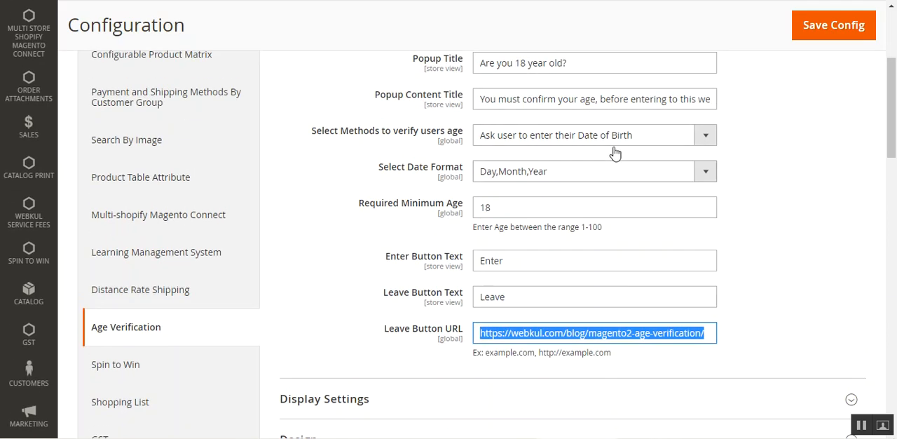
Try Using a checkbox option as the age verification method and review its Enter and Leave button settings.
click(612, 136)
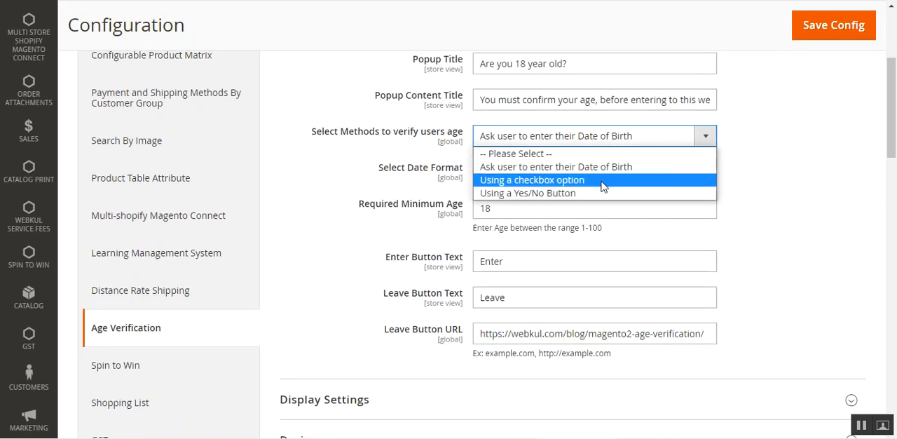
click(602, 180)
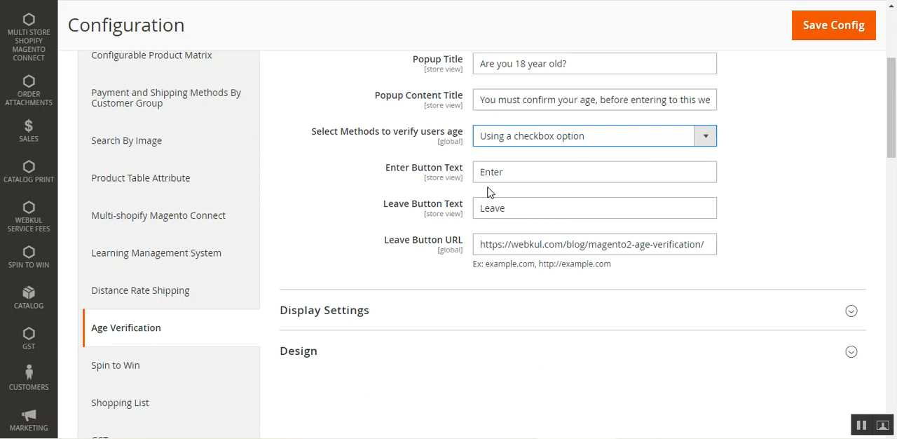
double_click(397, 169)
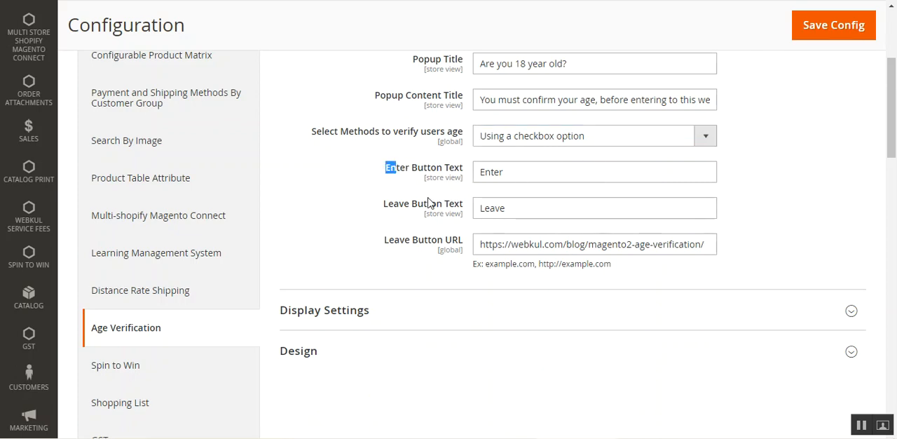
double_click(408, 206)
drag(404, 240, 458, 242)
Set the age verification method to Using a Yes/No Button and review its button text settings.
click(511, 140)
click(520, 197)
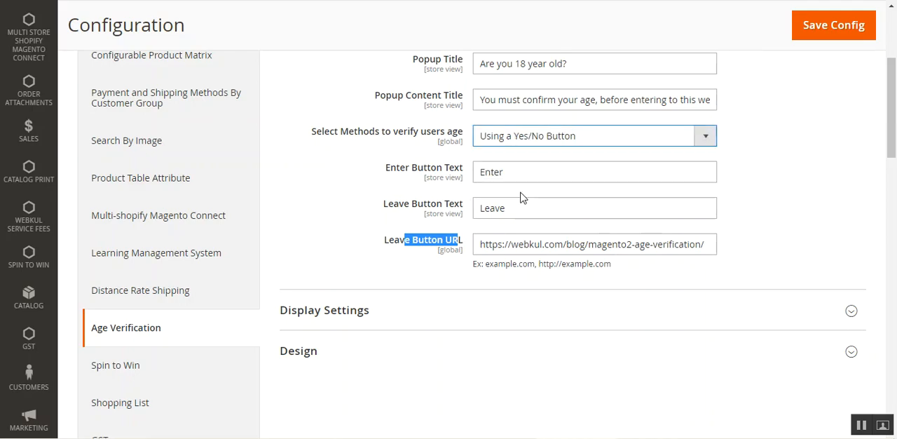
drag(492, 172, 505, 237)
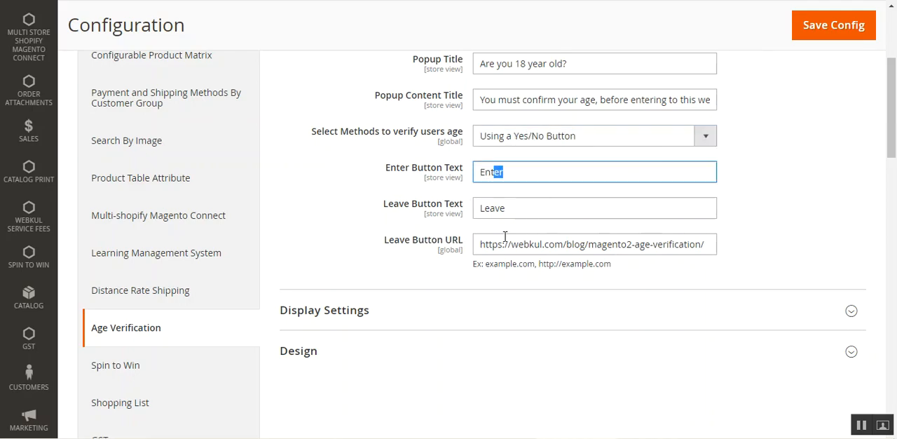
Expand Display Settings, keep Display on CMS Pages at Yes, and select the CMS pages from Magento2 Modules Demo through Customer Service.
scroll(420, 231, down, 2)
click(352, 184)
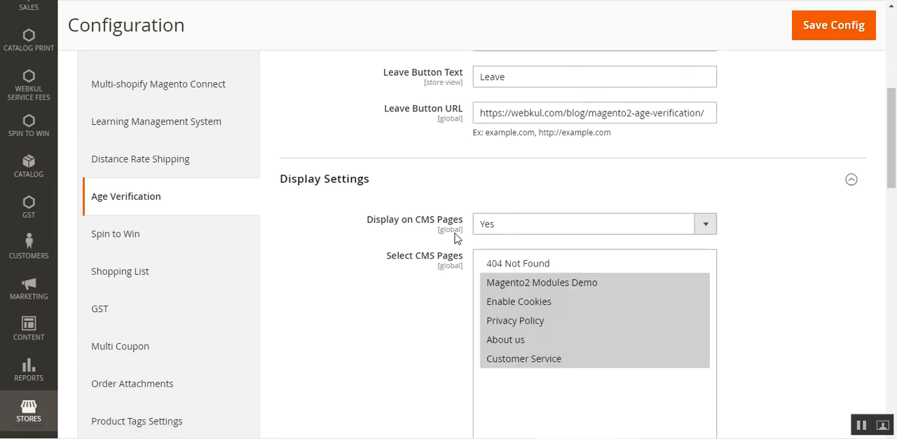
click(552, 231)
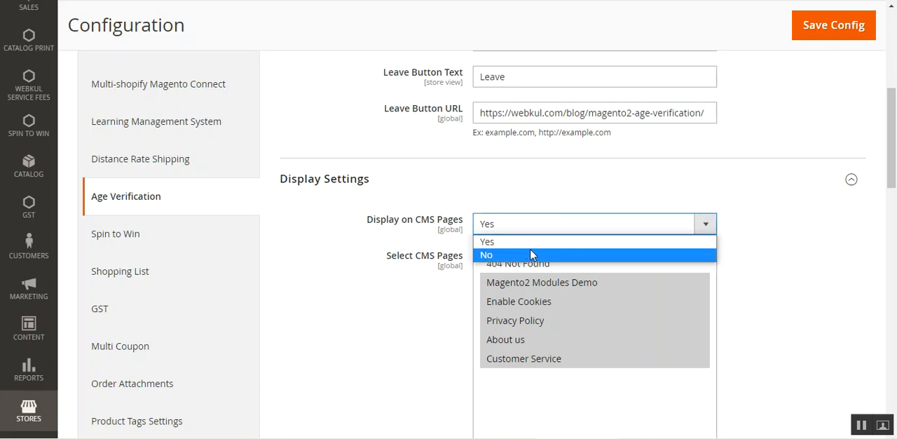
drag(892, 166, 892, 187)
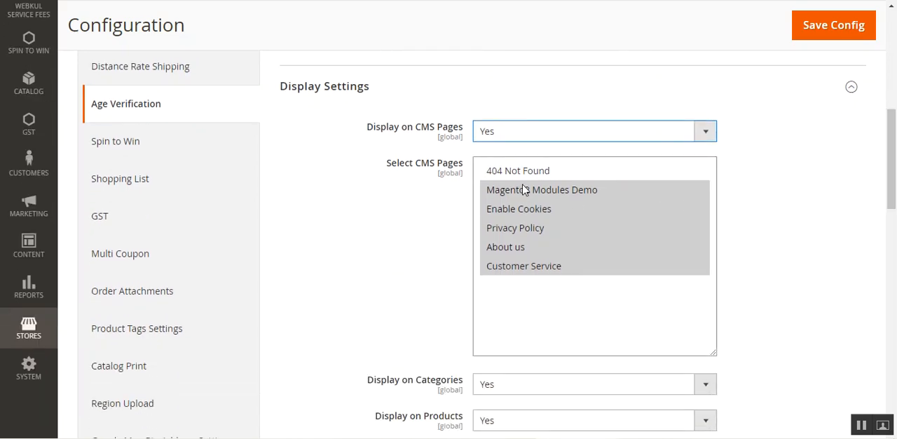
drag(524, 189, 528, 262)
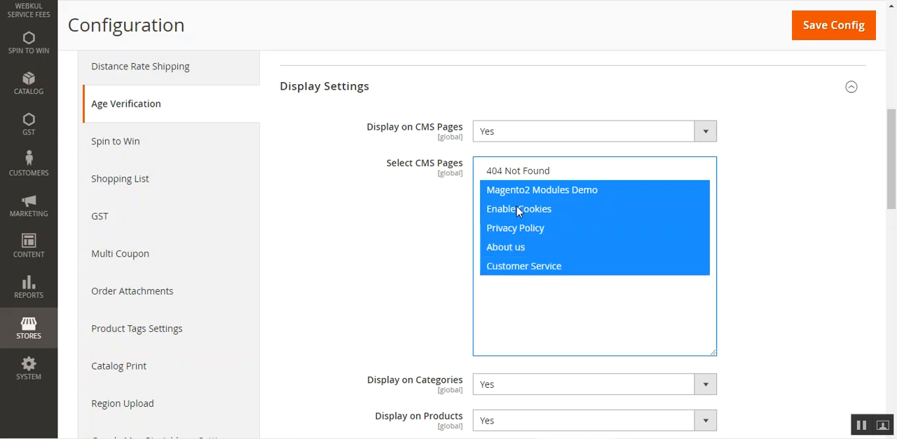
Set both Display on Categories and Display on Products to Yes.
scroll(476, 231, down, 3)
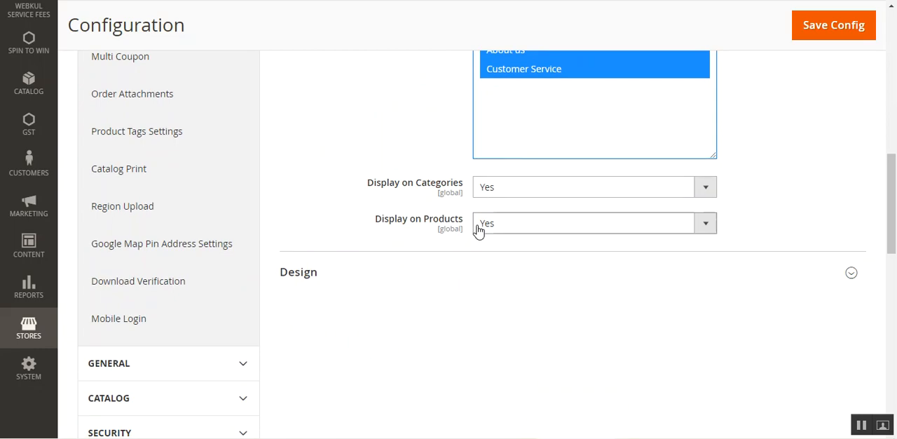
click(517, 190)
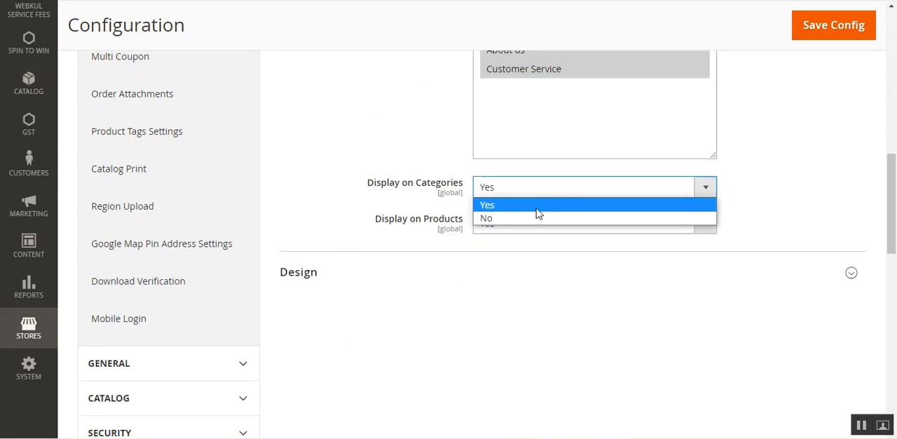
click(537, 206)
click(532, 226)
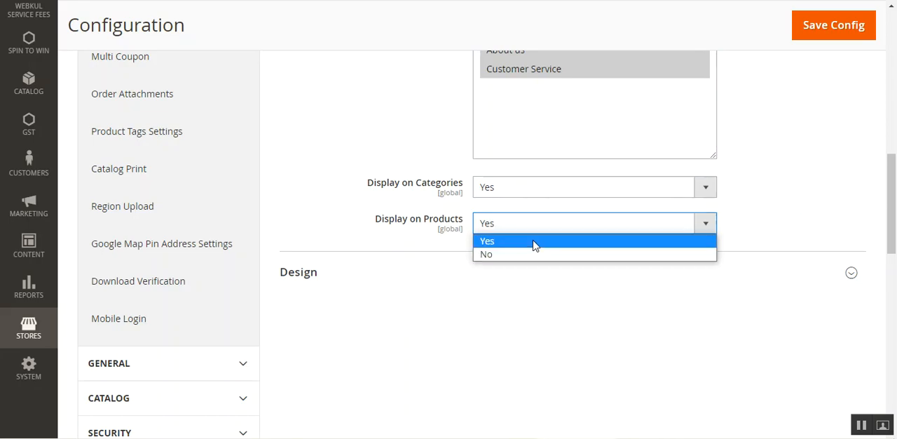
click(533, 242)
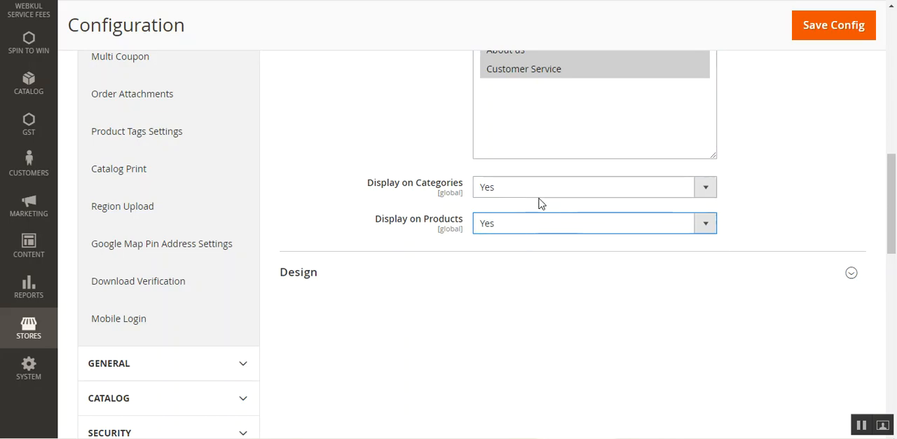
Collapse Display Settings and expand Design to review the popup width, background, text, button and button text color settings.
scroll(534, 235, up, 4)
scroll(530, 246, down, 2)
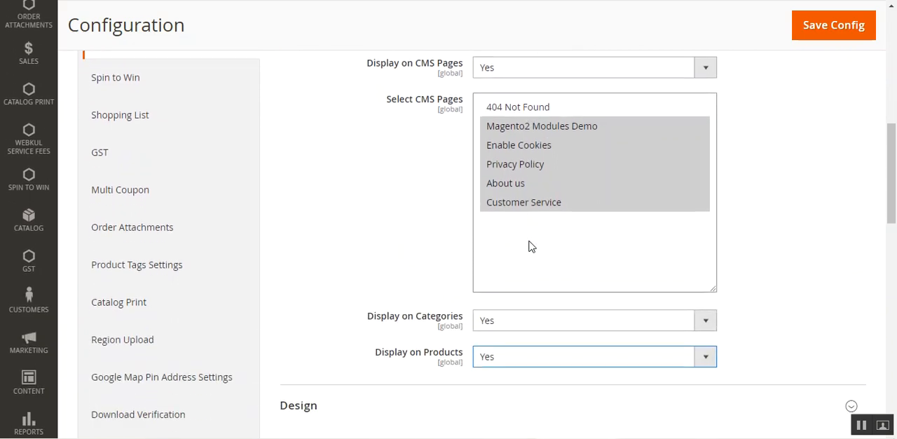
scroll(530, 246, up, 1)
click(360, 89)
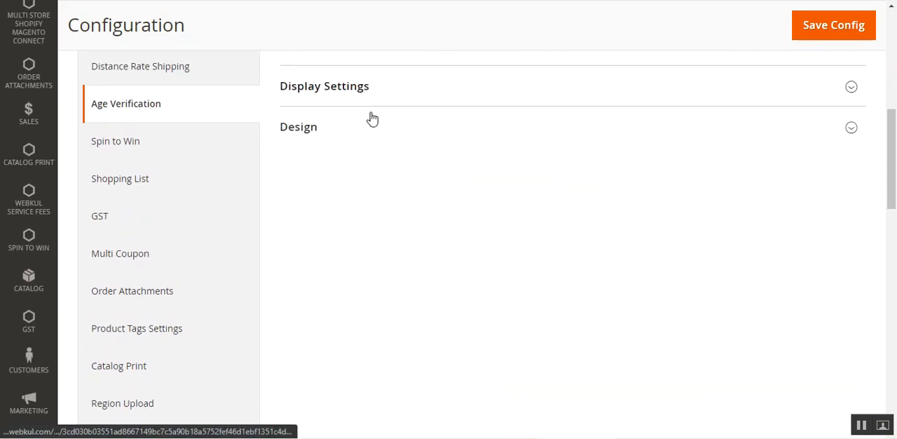
click(333, 121)
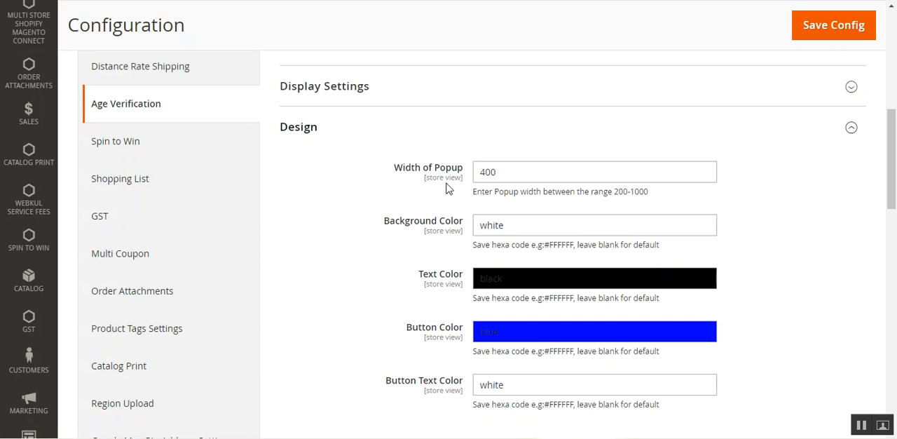
click(521, 227)
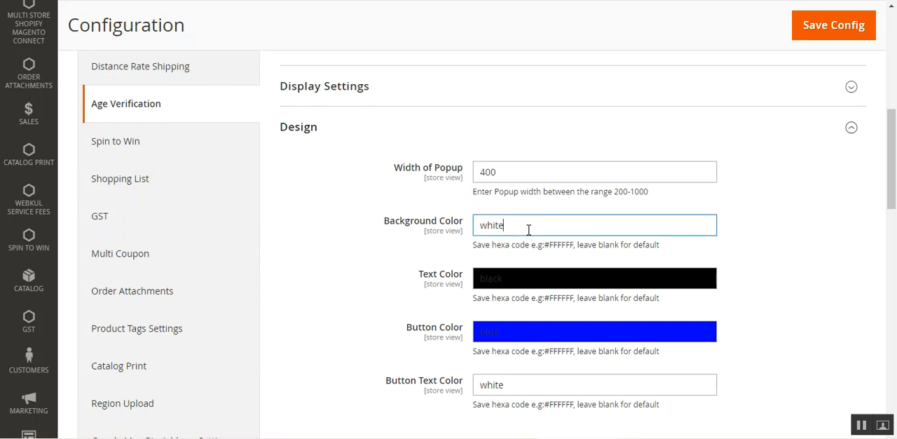
scroll(529, 229, down, 1)
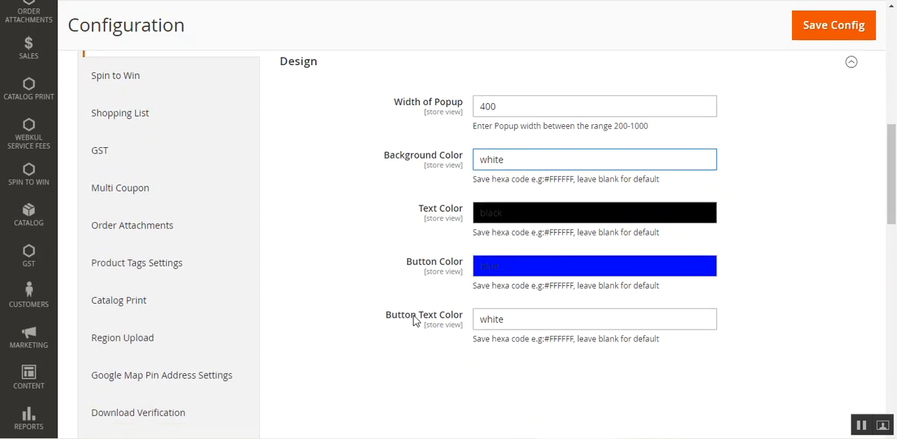
drag(402, 315, 457, 321)
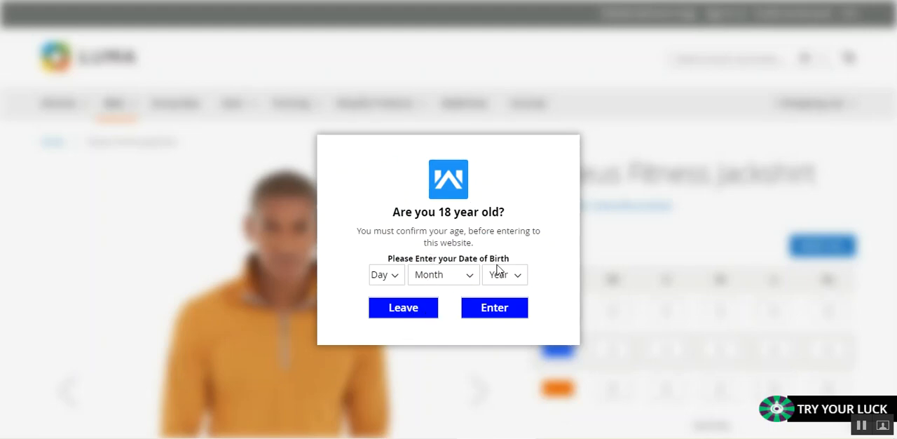
Examine the date of birth prompt and buttons in the storefront popup, and return to the Content settings in the admin configuration.
drag(500, 259, 414, 261)
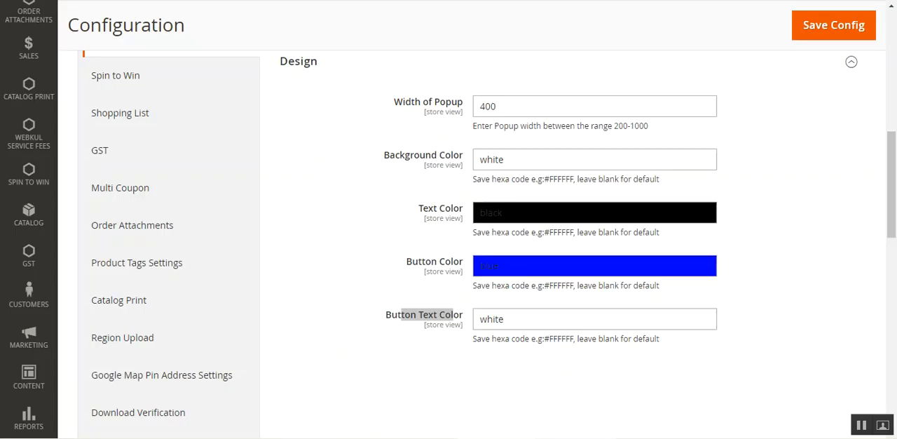
drag(454, 315, 401, 315)
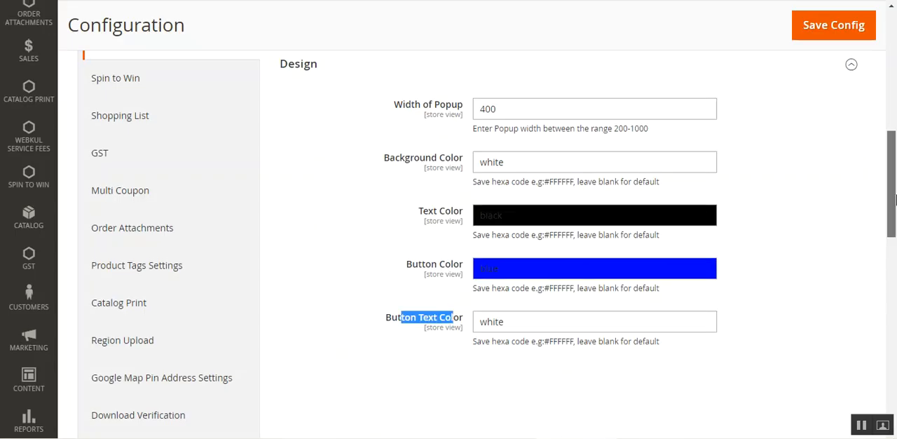
scroll(895, 272, up, 5)
scroll(895, 105, up, 1)
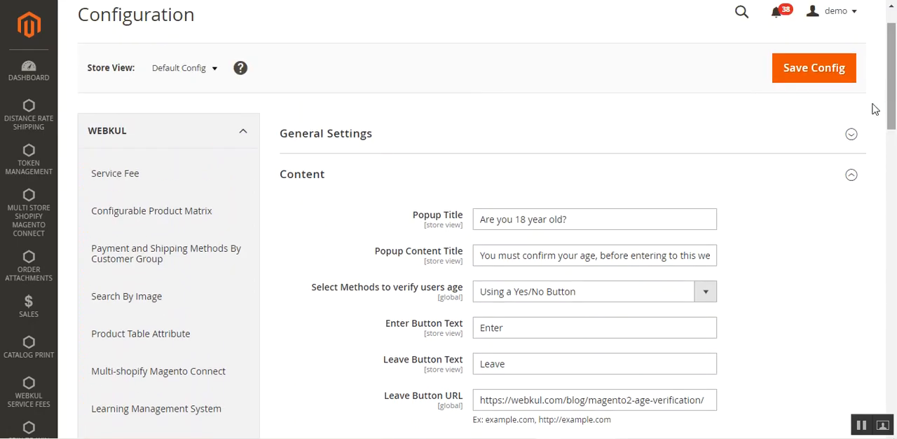